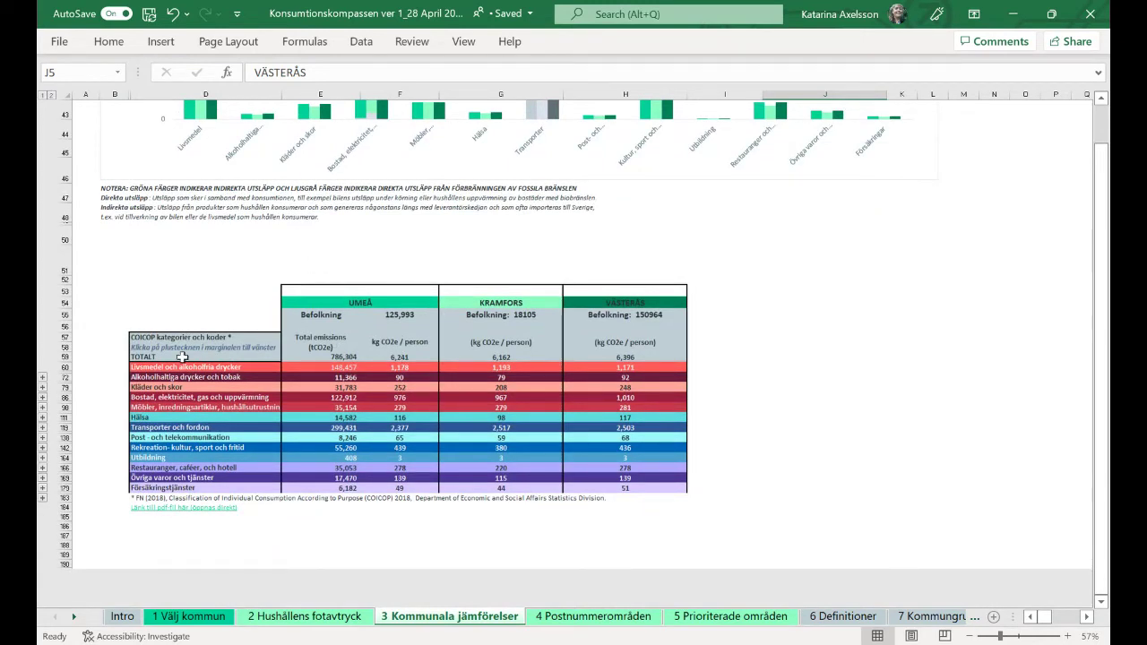
Step: Expand the subcategory rows for Kläder och skor, Hälsa, Utbildning, and Transporter och fordon in the municipal comparison table
left_click(42, 389)
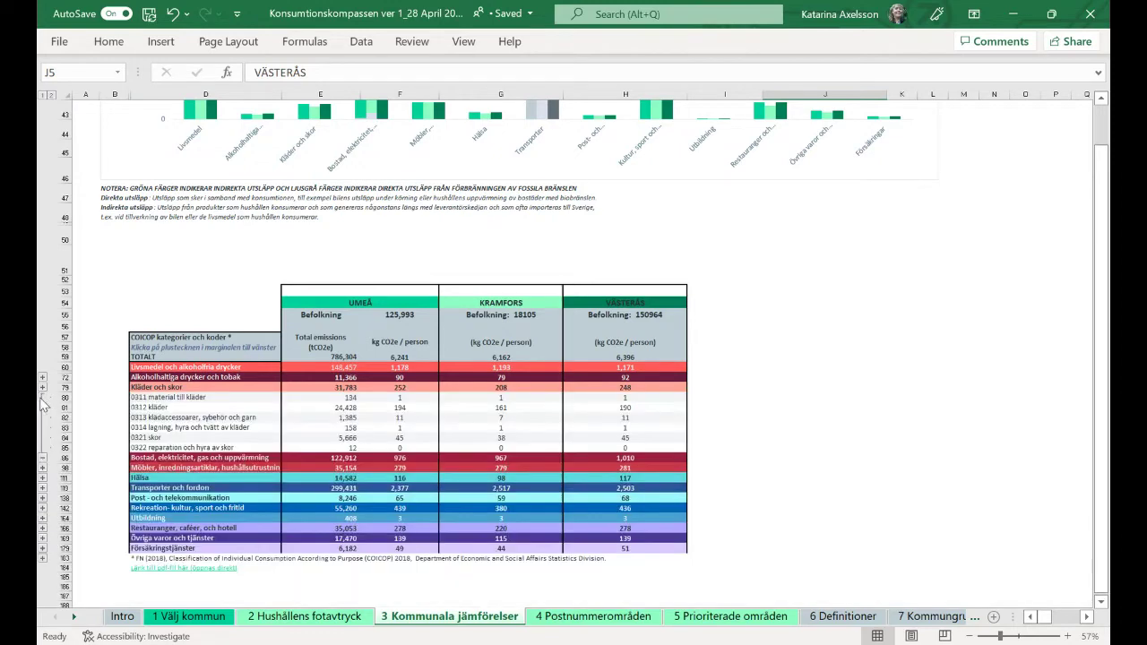
left_click(42, 479)
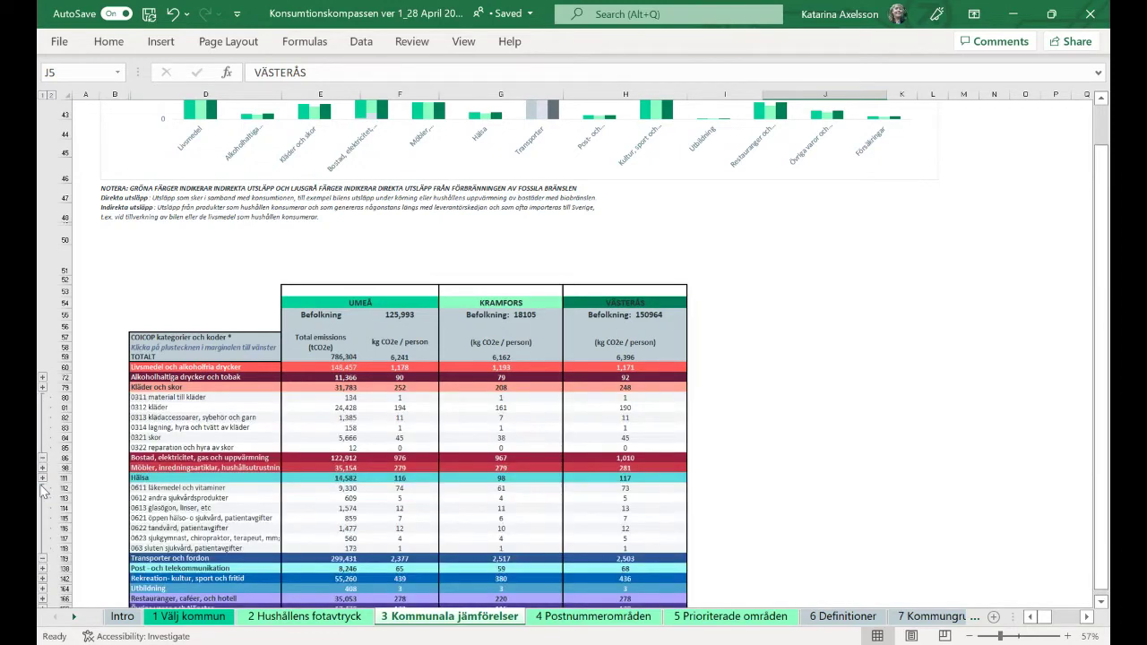
scroll(42, 491, "down", 3)
left_click(42, 424)
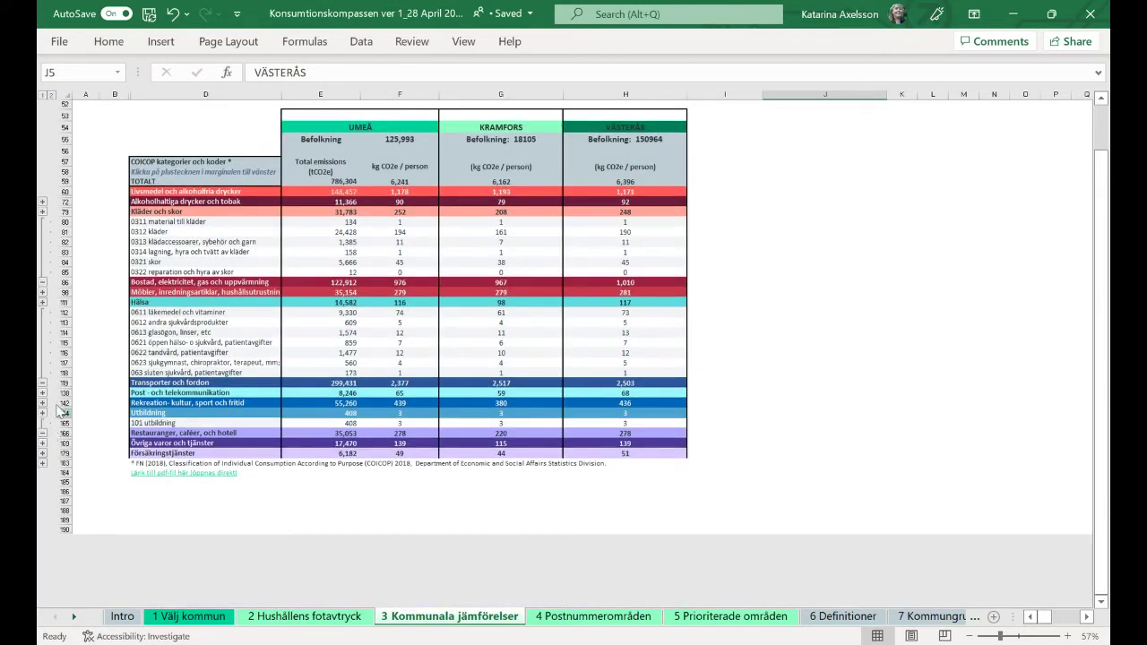
left_click(43, 393)
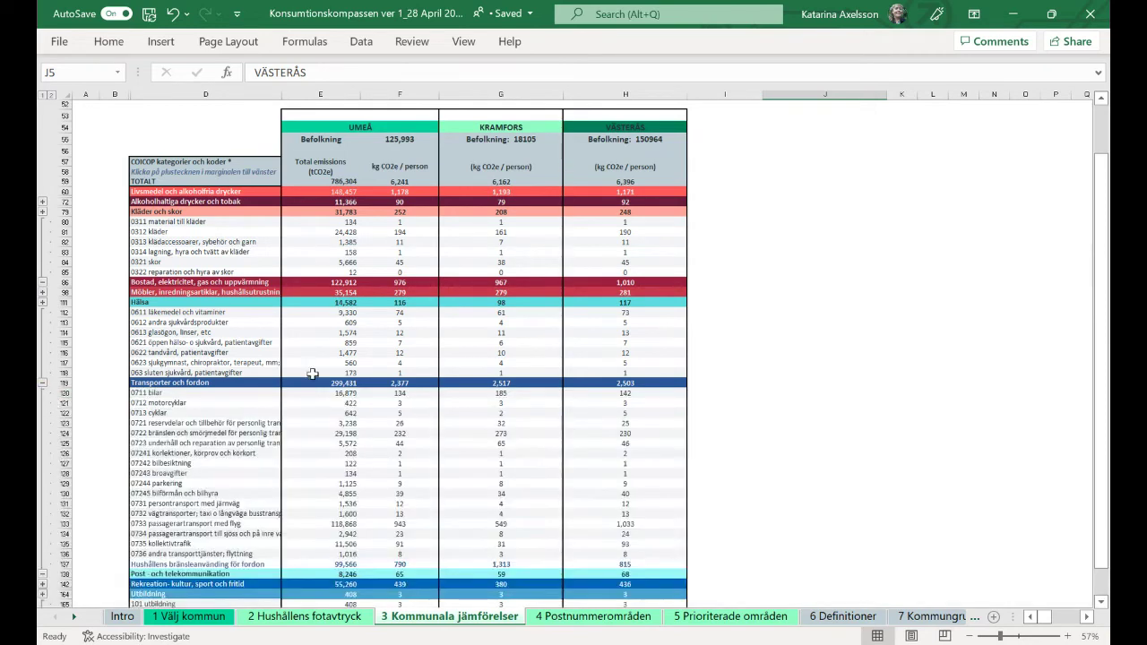
scroll(223, 313, "up", 10)
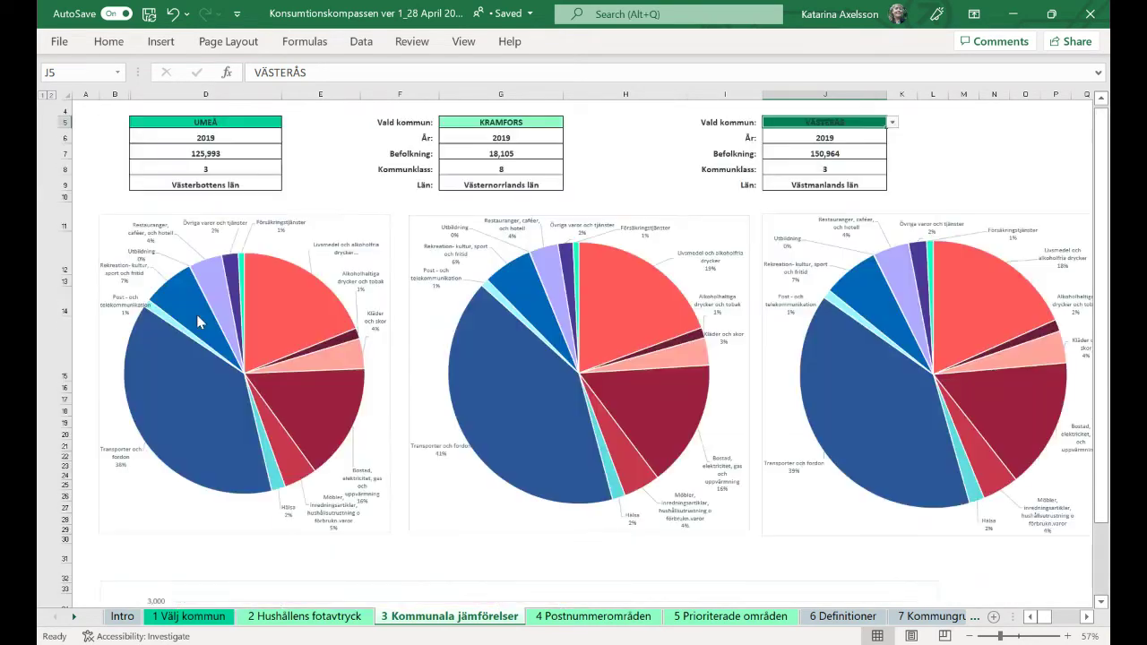
Step: Open the 4 Postnummerområden sheet and examine the postcodes with the highest and lowest emissions per consumption category
left_click(599, 618)
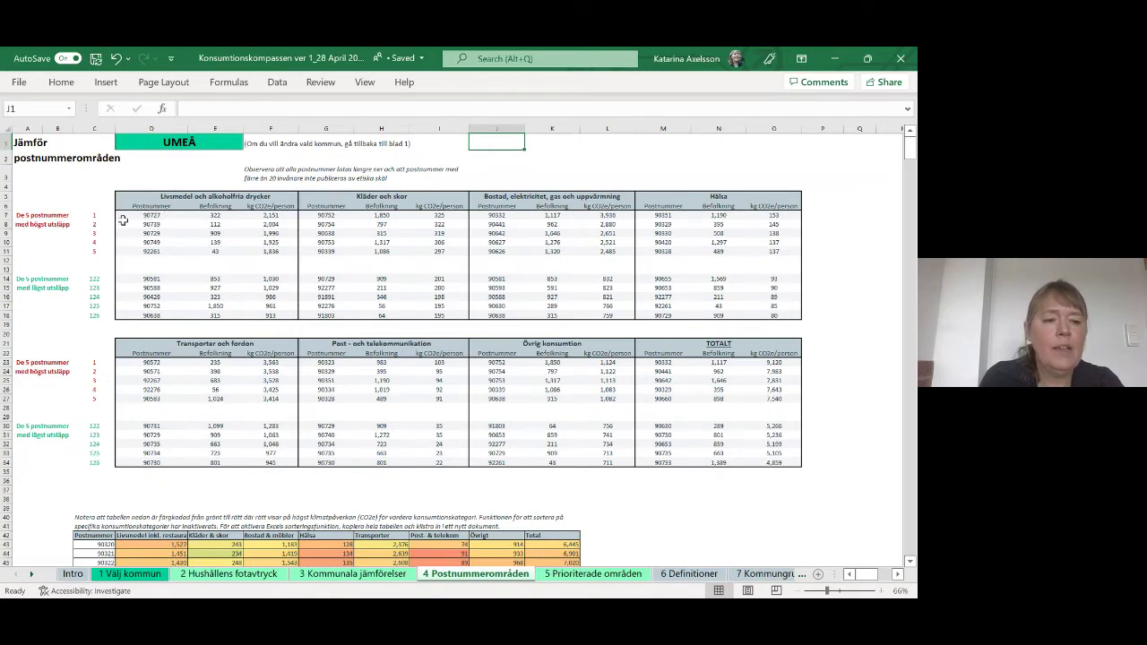
left_click(283, 215)
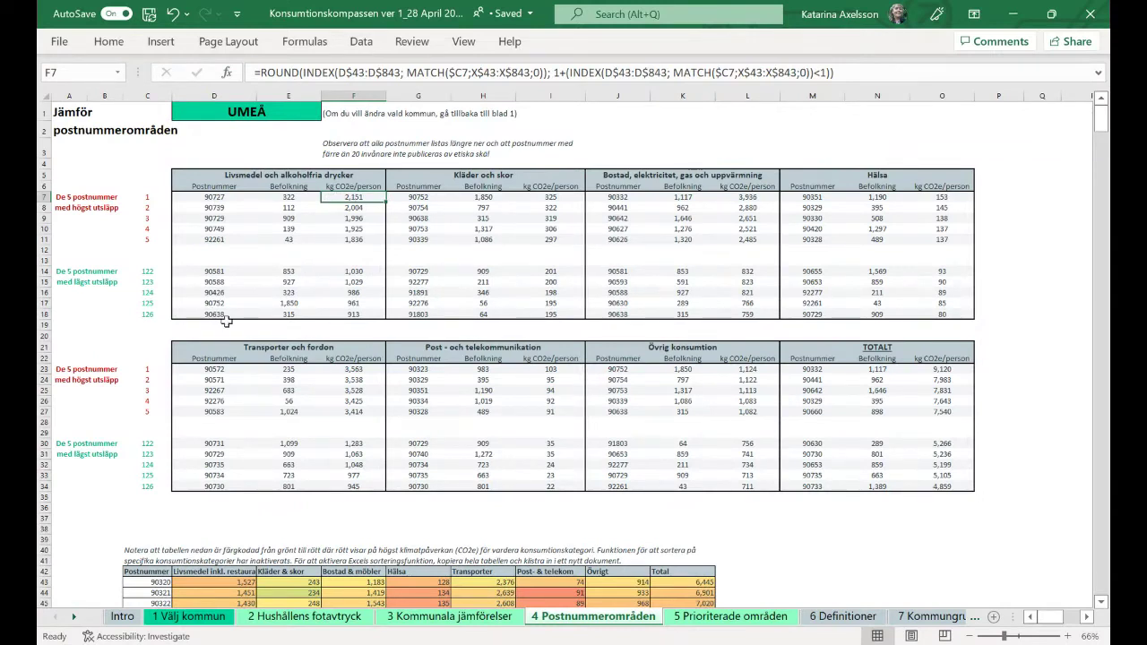
left_click(349, 316)
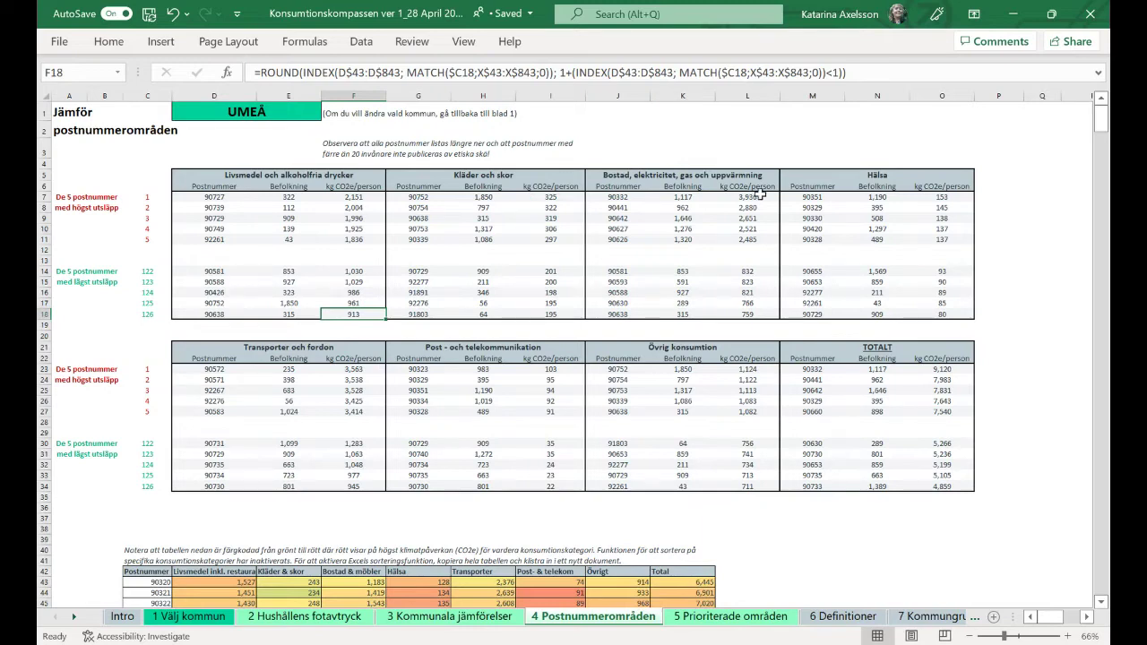
scroll(650, 256, "down", 3)
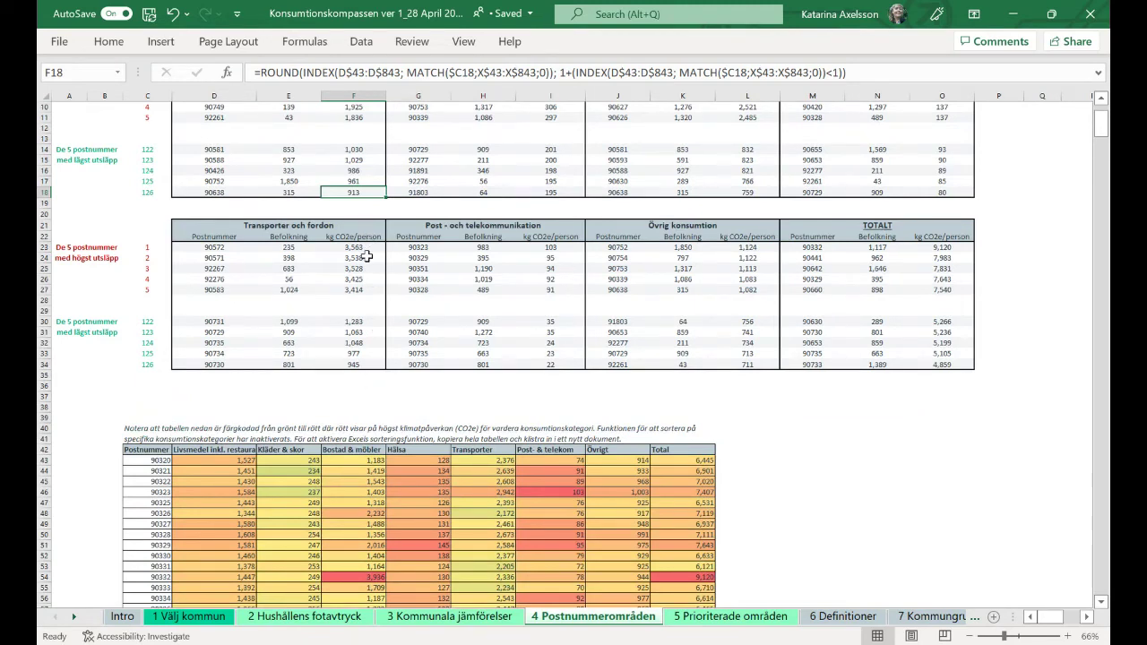
scroll(366, 256, "down", 1)
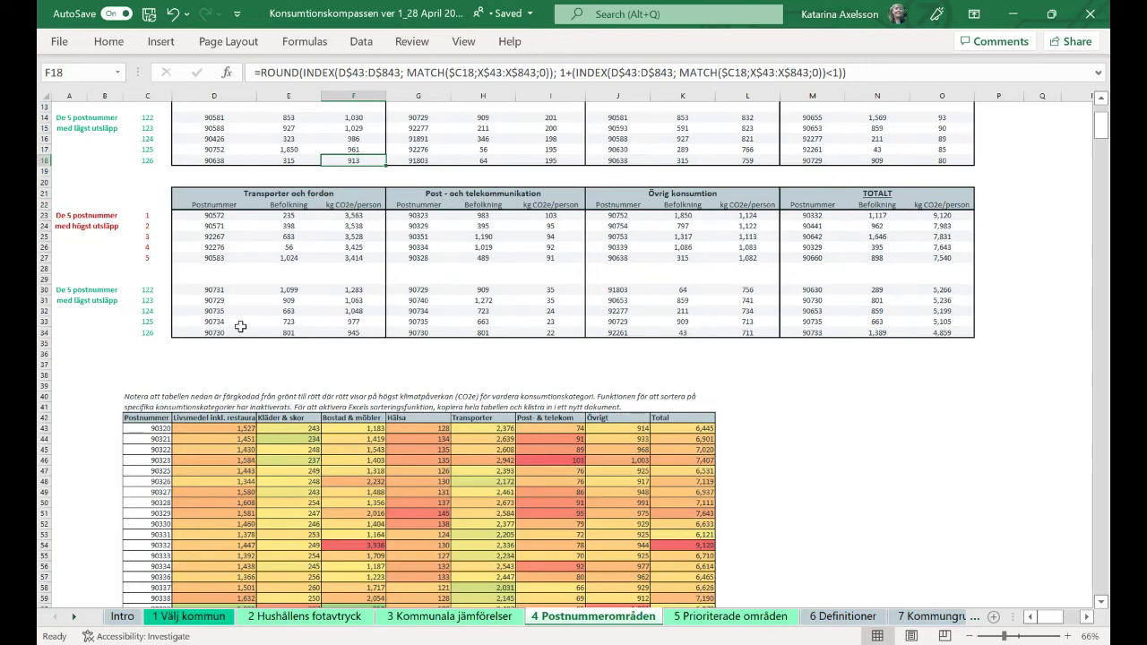
Step: Examine the colour-coded table of all Umeå postcodes and return to the highest and lowest emission rankings
scroll(269, 324, "down", 5)
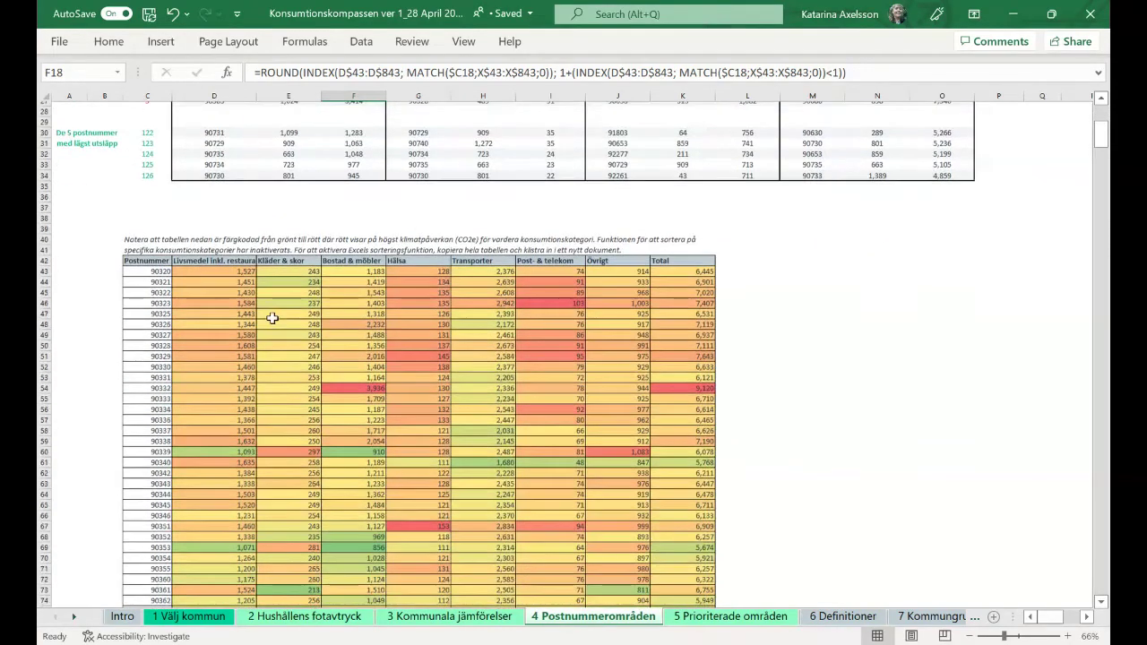
scroll(272, 318, "down", 5)
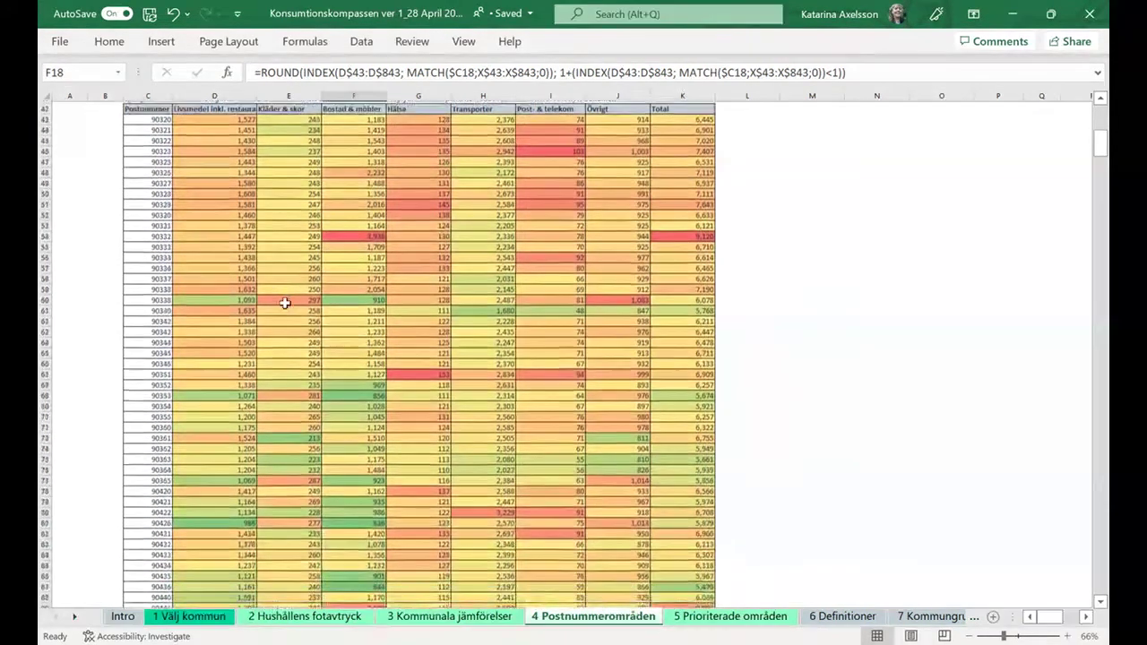
scroll(284, 303, "down", 9)
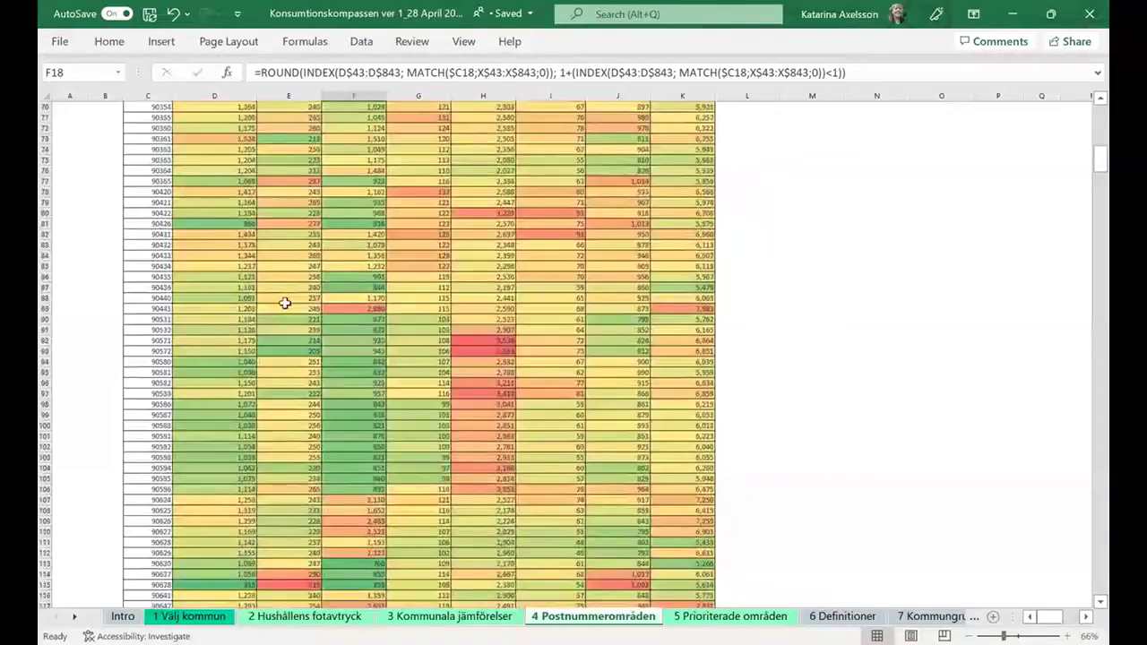
scroll(284, 303, "down", 10)
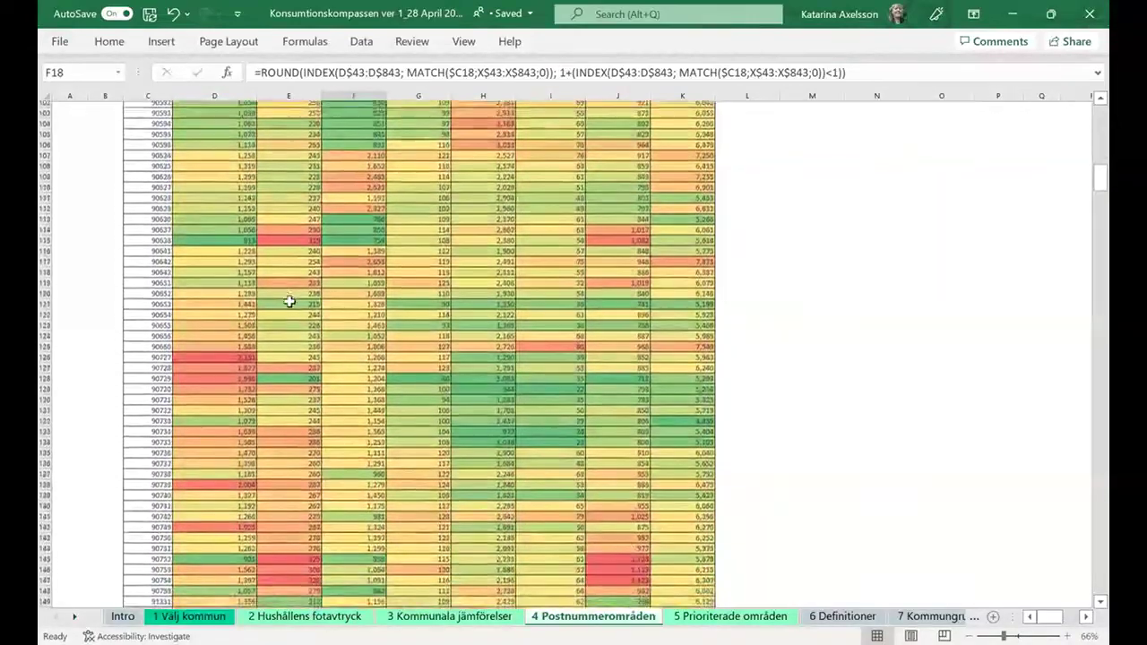
scroll(289, 301, "down", 10)
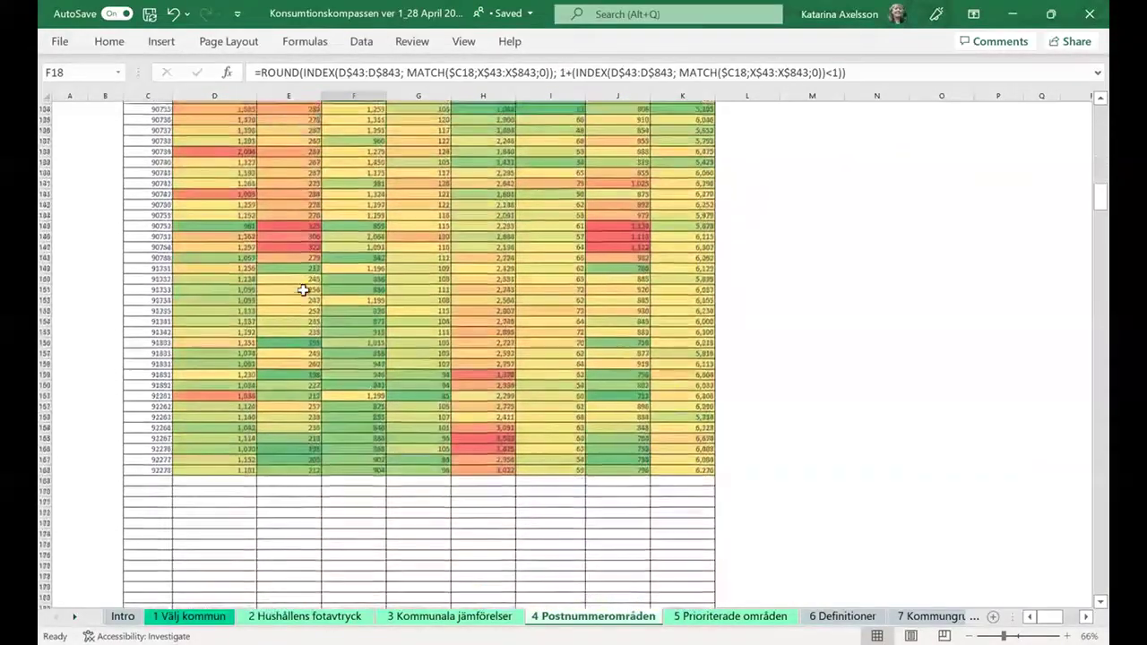
scroll(304, 290, "up", 20)
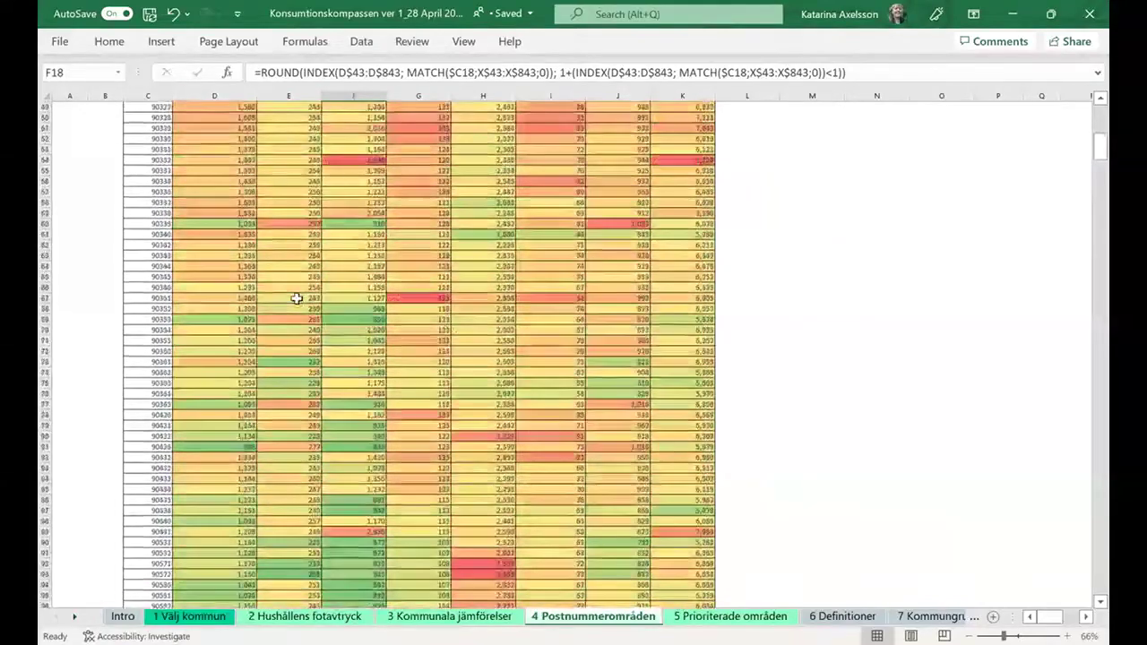
scroll(296, 298, "up", 8)
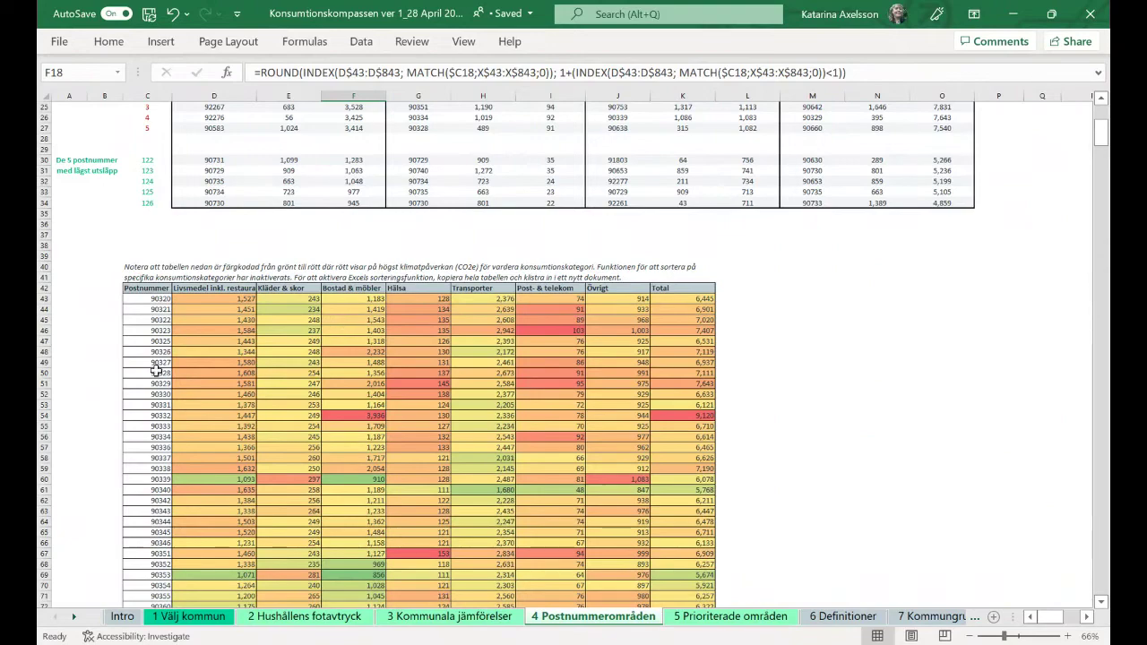
scroll(304, 333, "down", 15)
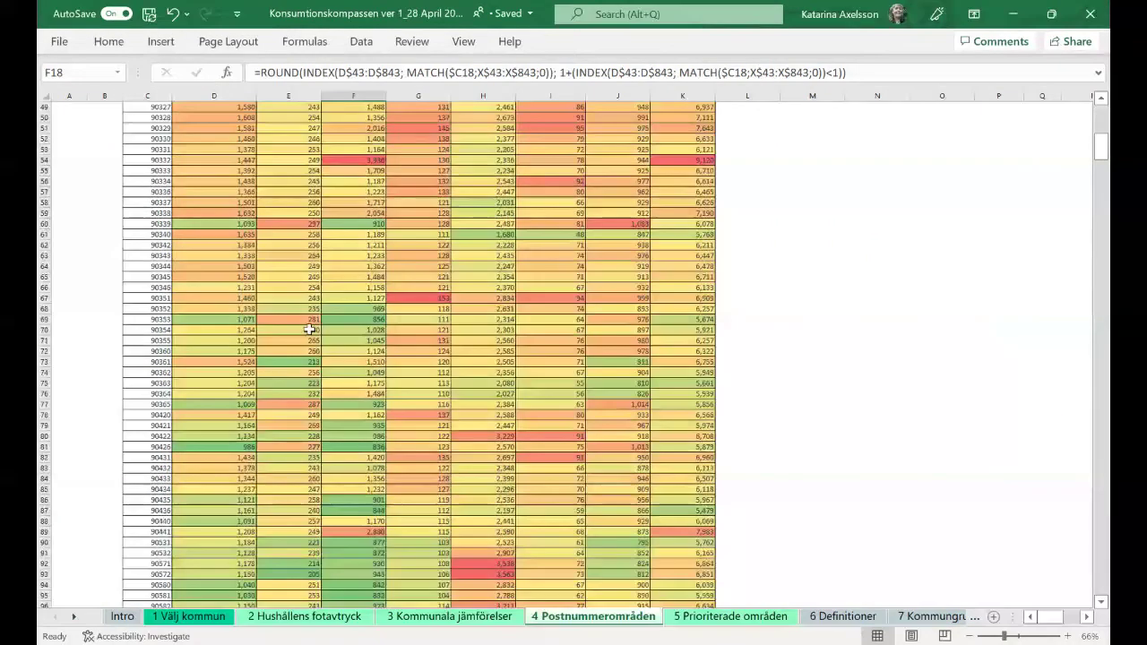
scroll(308, 329, "up", 16)
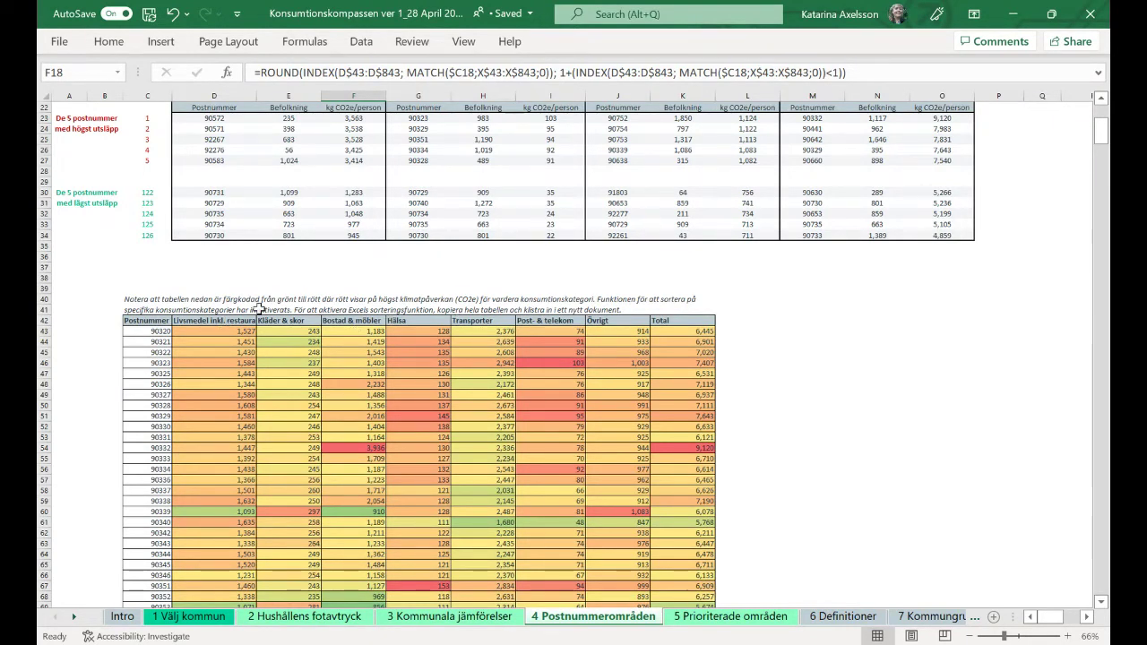
scroll(409, 287, "up", 7)
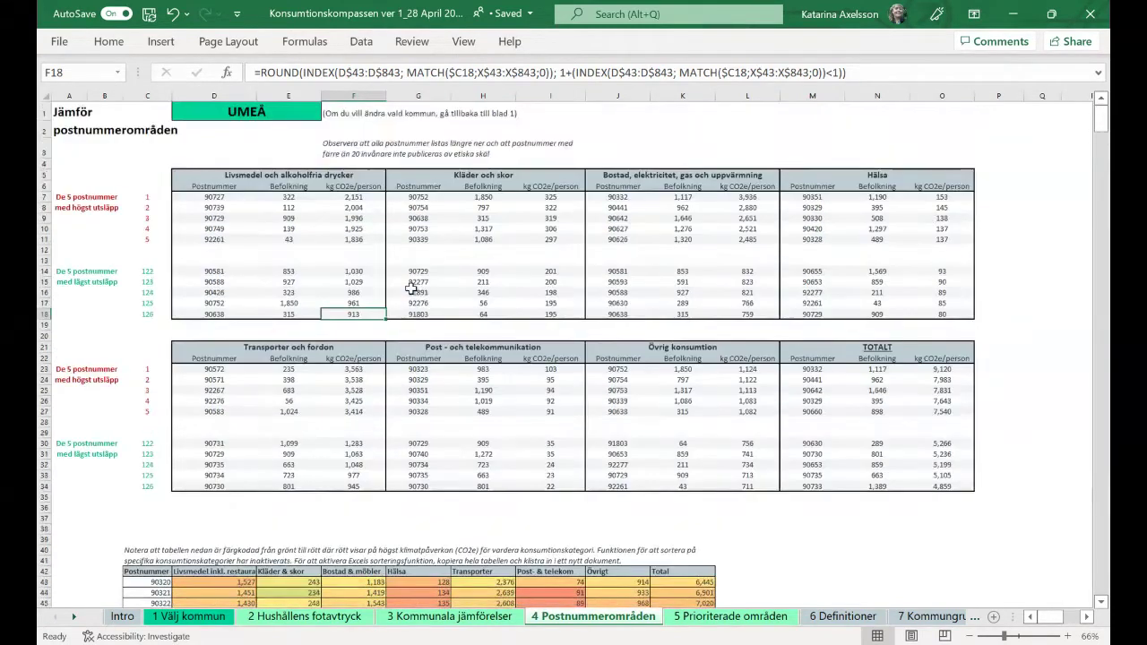
Step: Open the 5 Prioriterade områden sheet and look through the primary and secondary categories ranked for Umeå
left_click(758, 618)
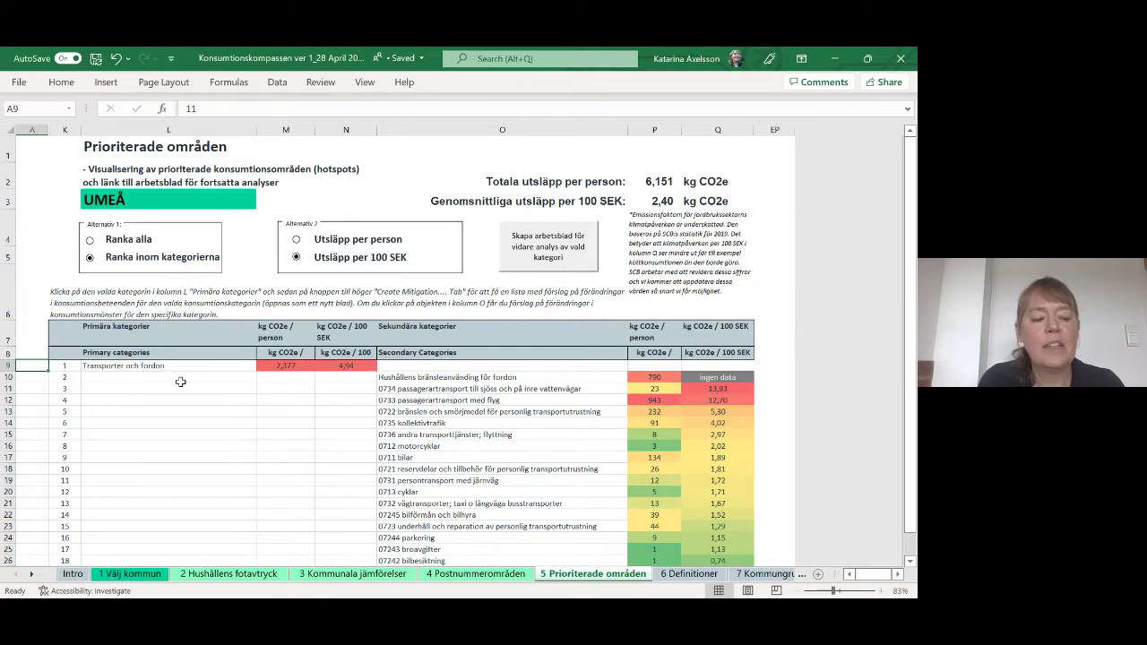
scroll(180, 382, "down", 1)
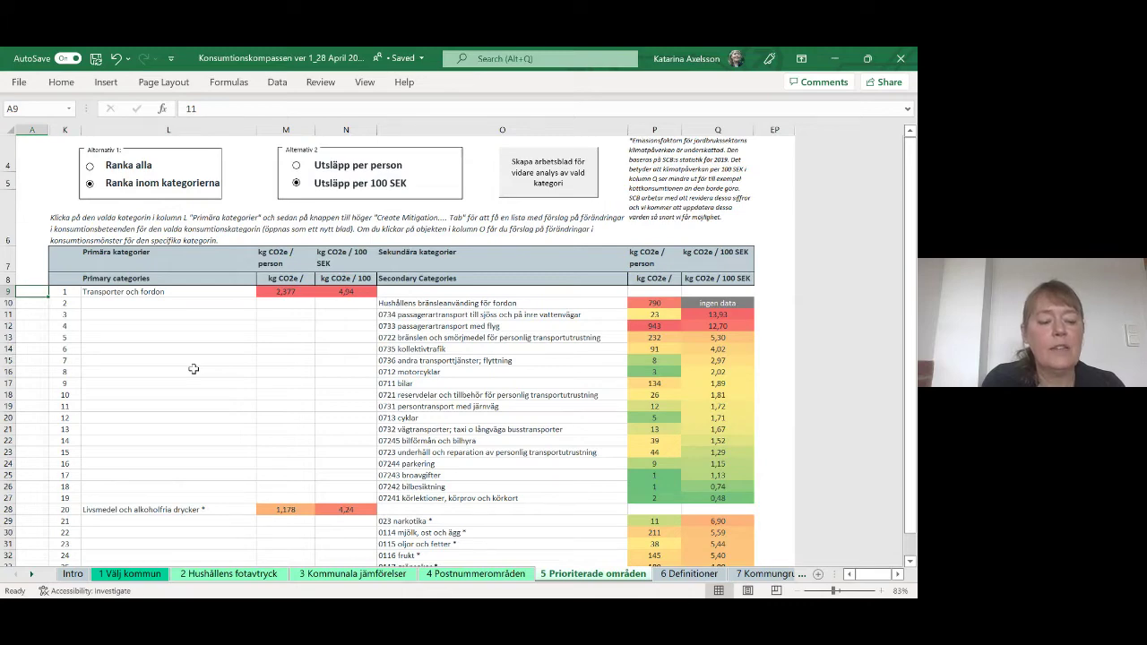
scroll(227, 348, "up", 1)
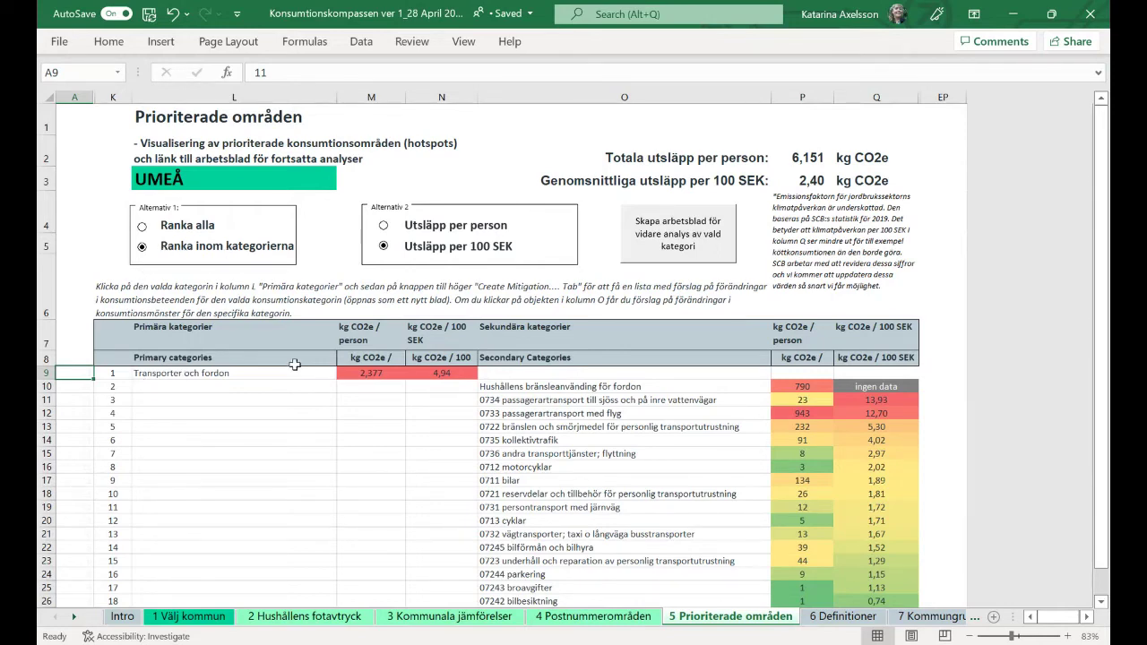
scroll(630, 479, "down", 1)
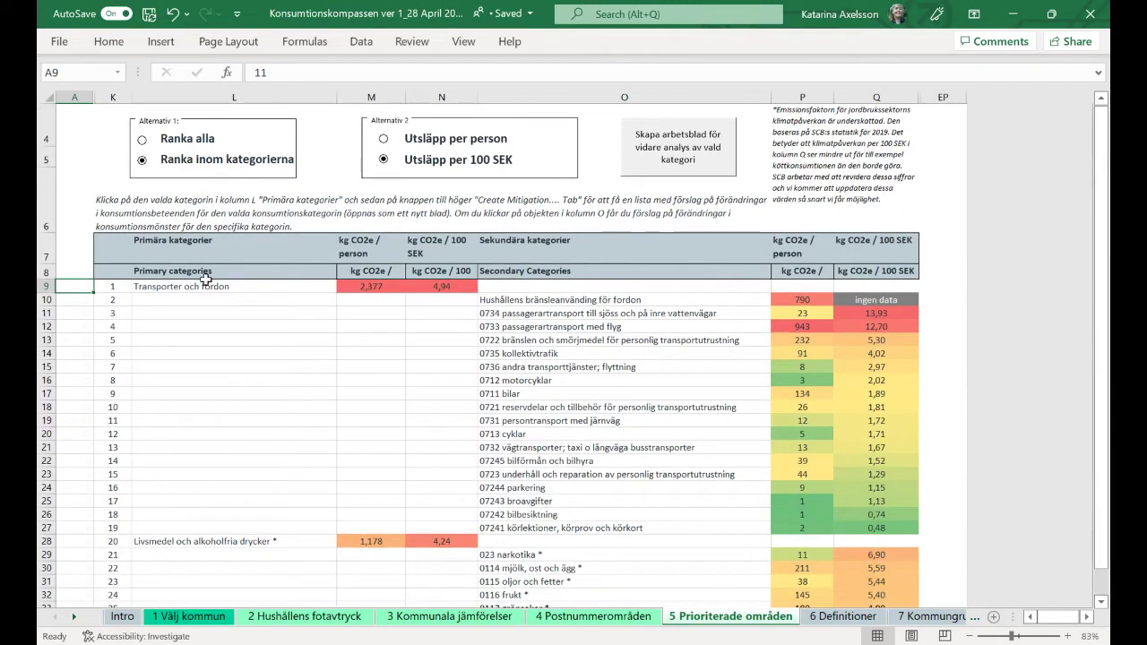
scroll(289, 332, "down", 5)
scroll(292, 320, "down", 8)
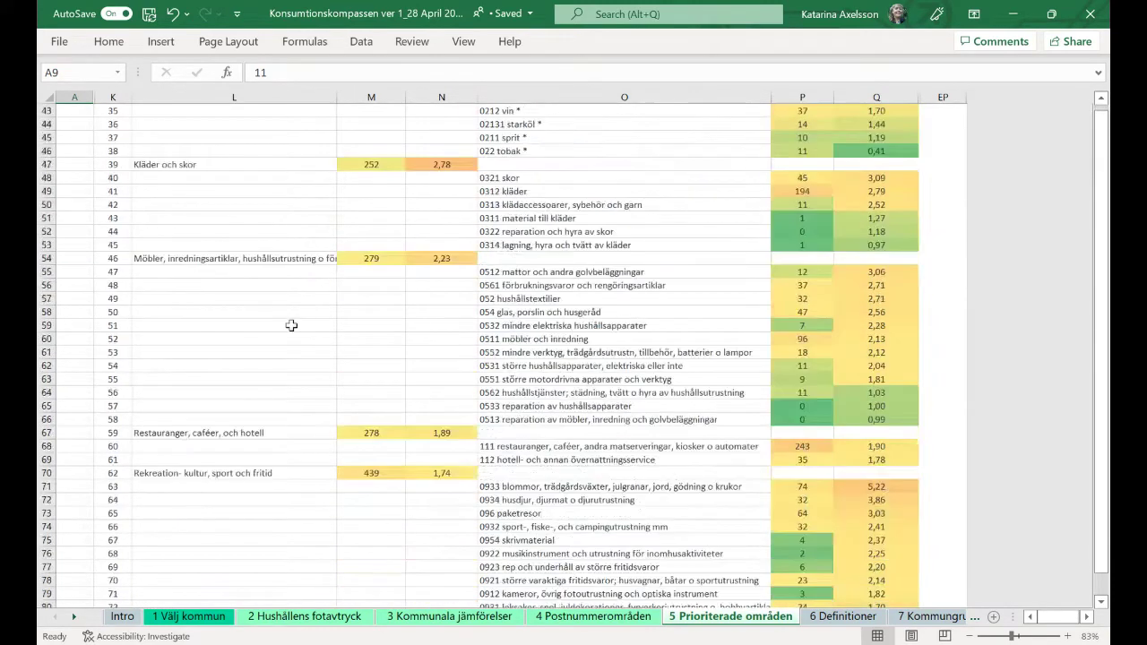
scroll(291, 325, "up", 14)
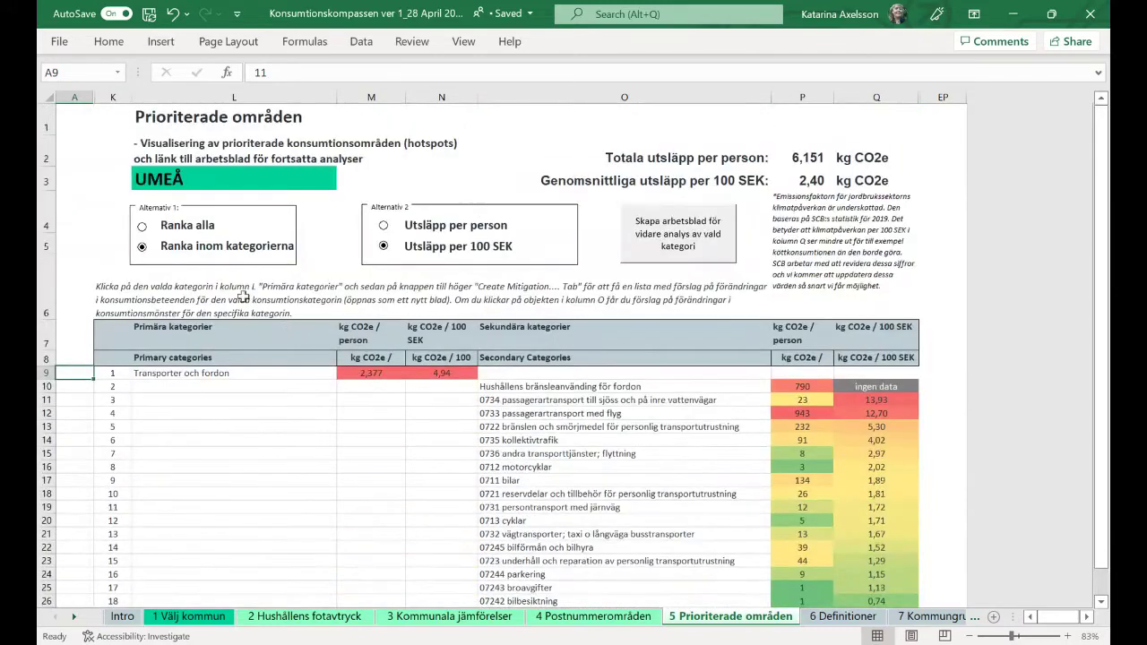
Step: Switch the ranking to Ranka alla, review the overall category lists, and restore Ranka inom kategorierna
left_click(143, 228)
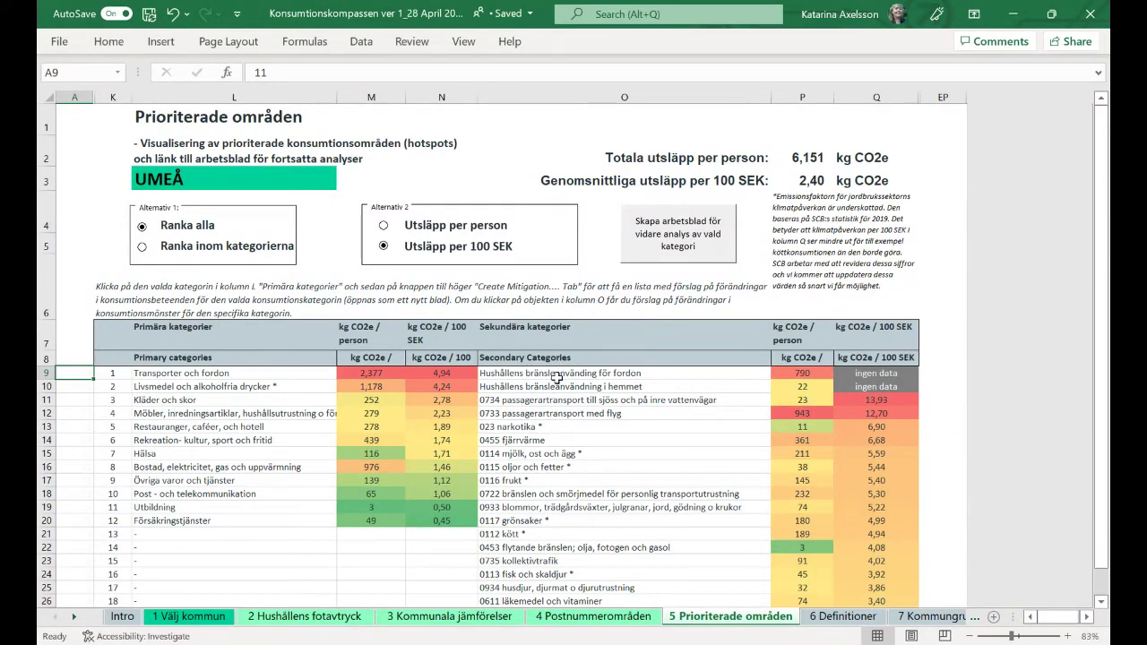
scroll(558, 369, "down", 3)
scroll(541, 358, "up", 3)
scroll(553, 394, "down", 1)
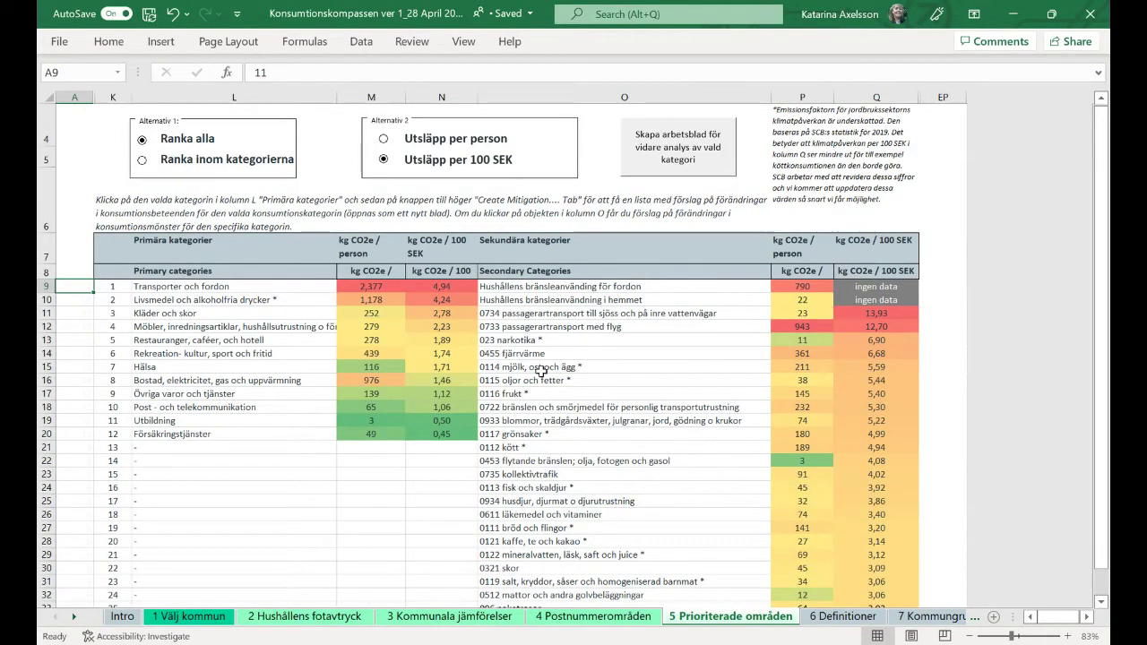
scroll(537, 394, "up", 1)
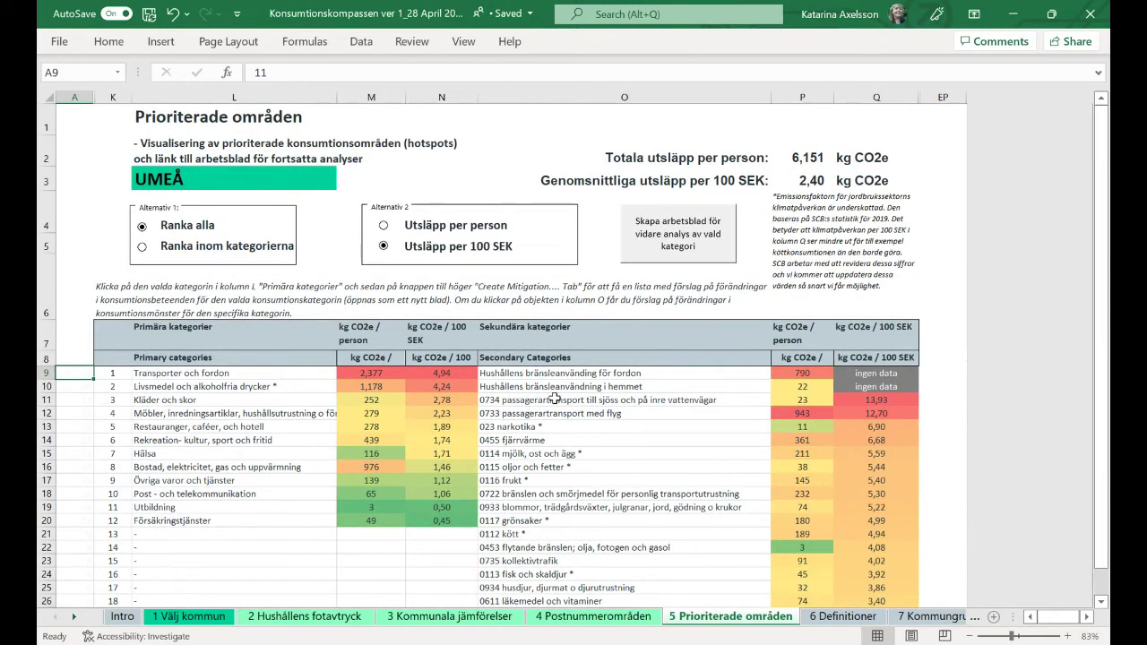
left_click(142, 249)
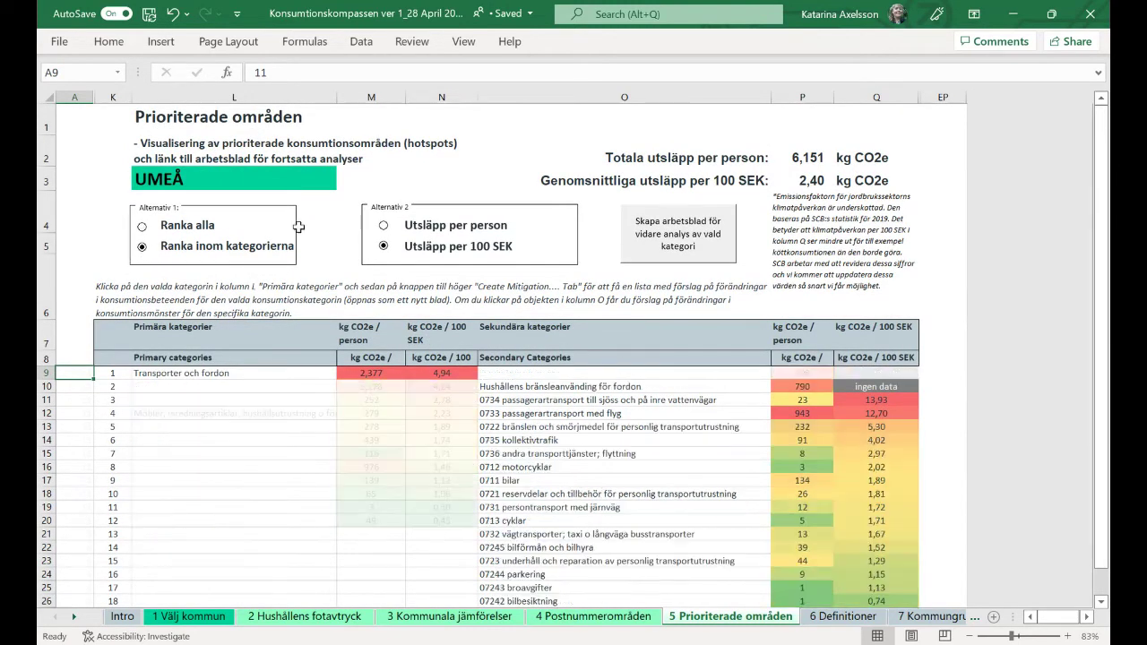
Step: Rank by Utsläpp per person, then restore Utsläpp per 100 SEK and review the secondary categories
left_click(384, 227)
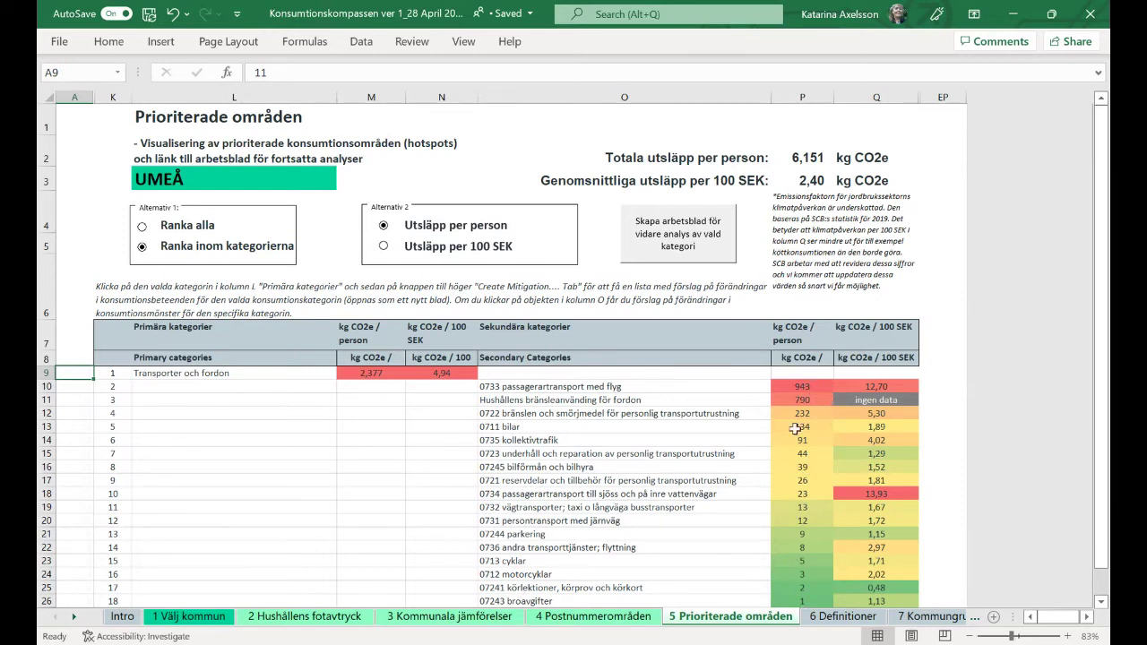
left_click(383, 248)
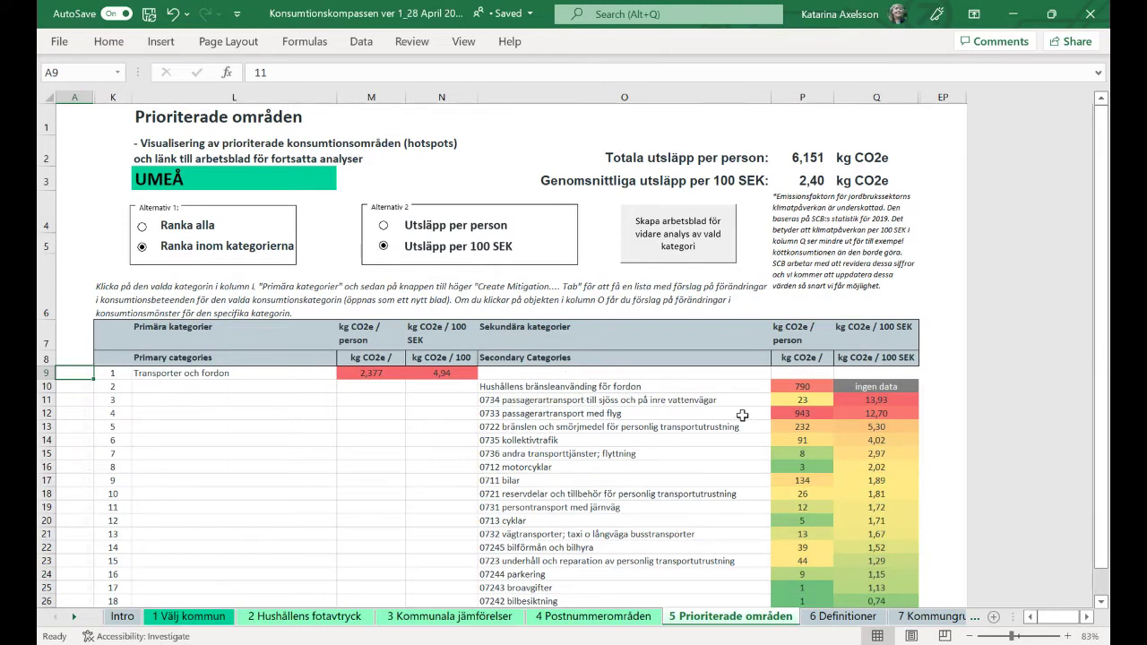
scroll(756, 397, "down", 2)
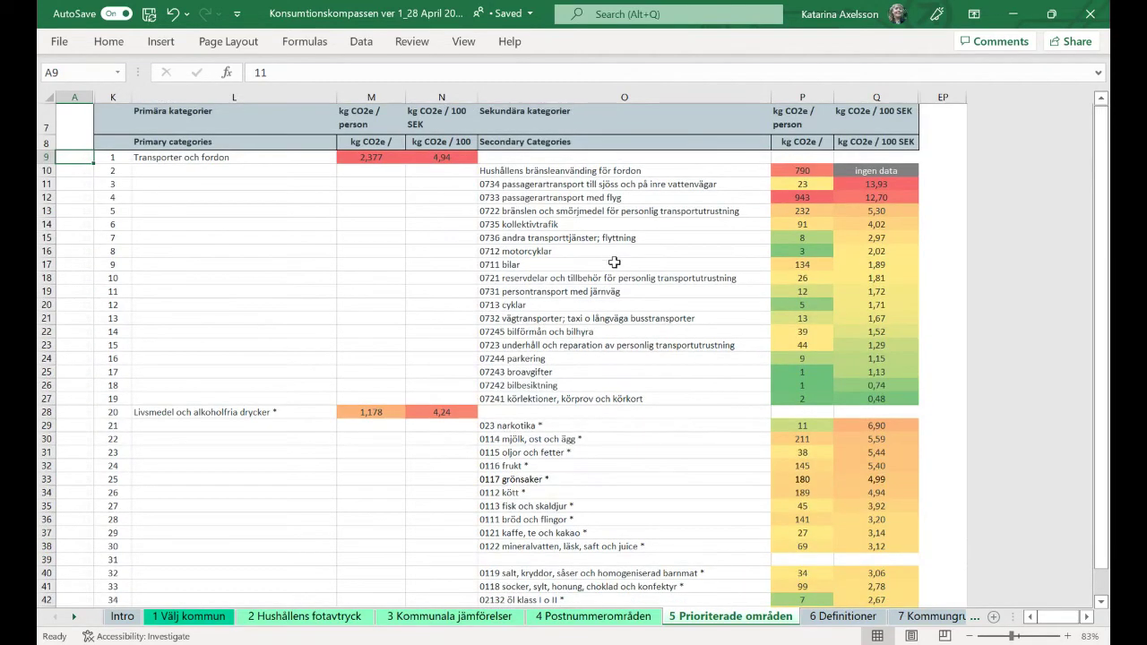
scroll(633, 283, "down", 9)
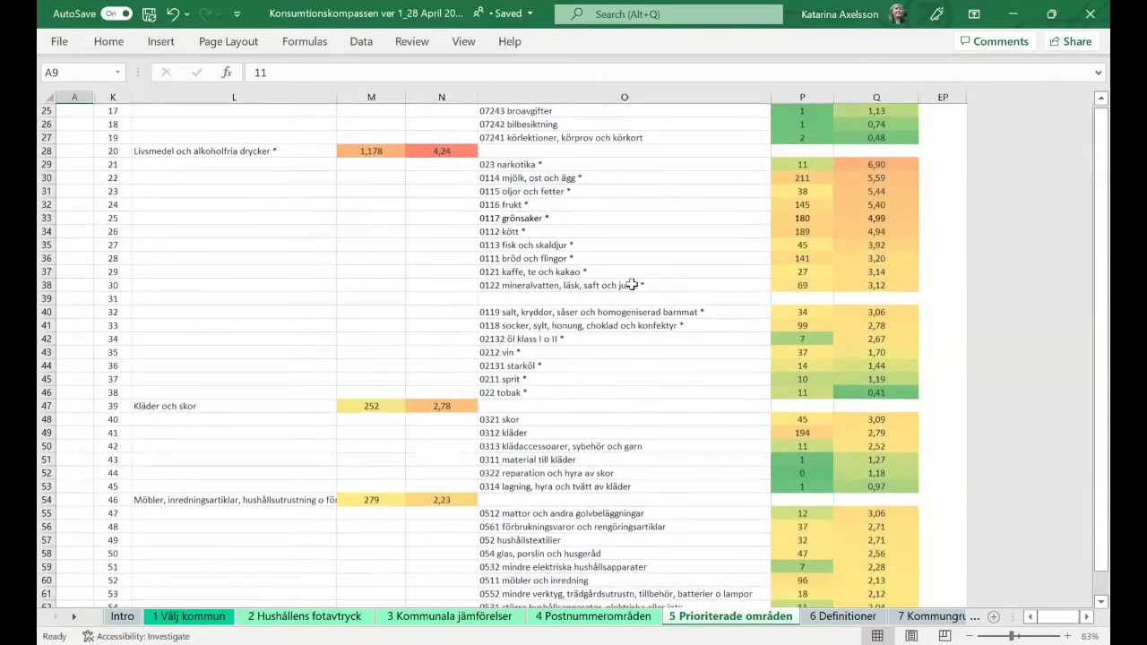
scroll(618, 288, "up", 12)
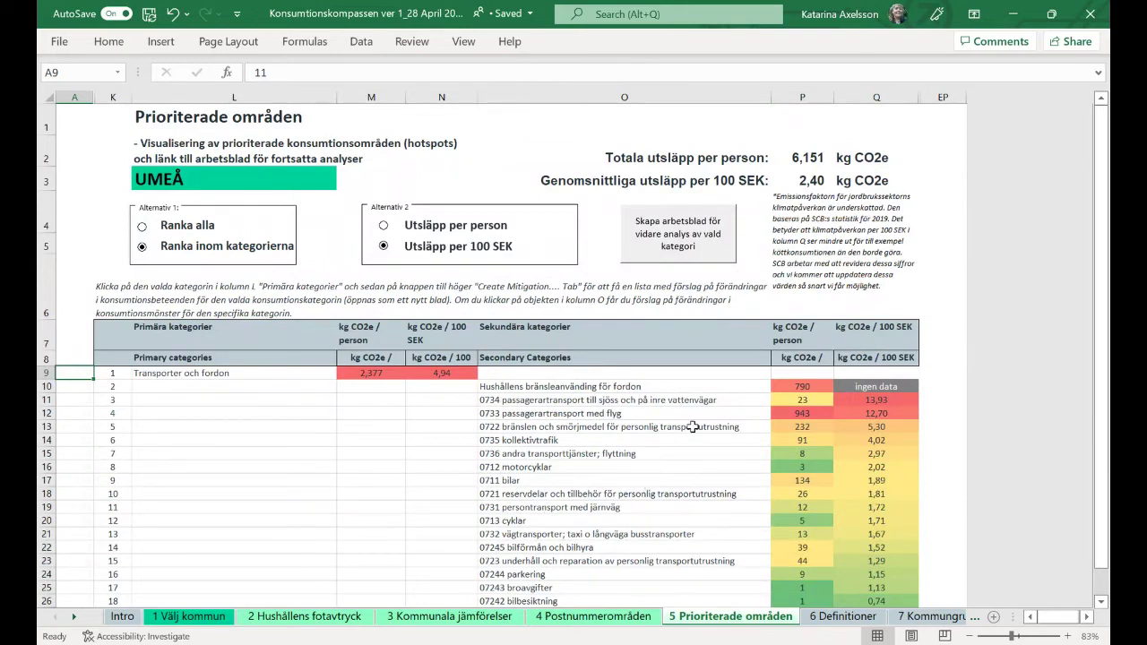
Step: Select the primary category Transporter och fordon and review its ranked secondary categories
left_click(192, 372)
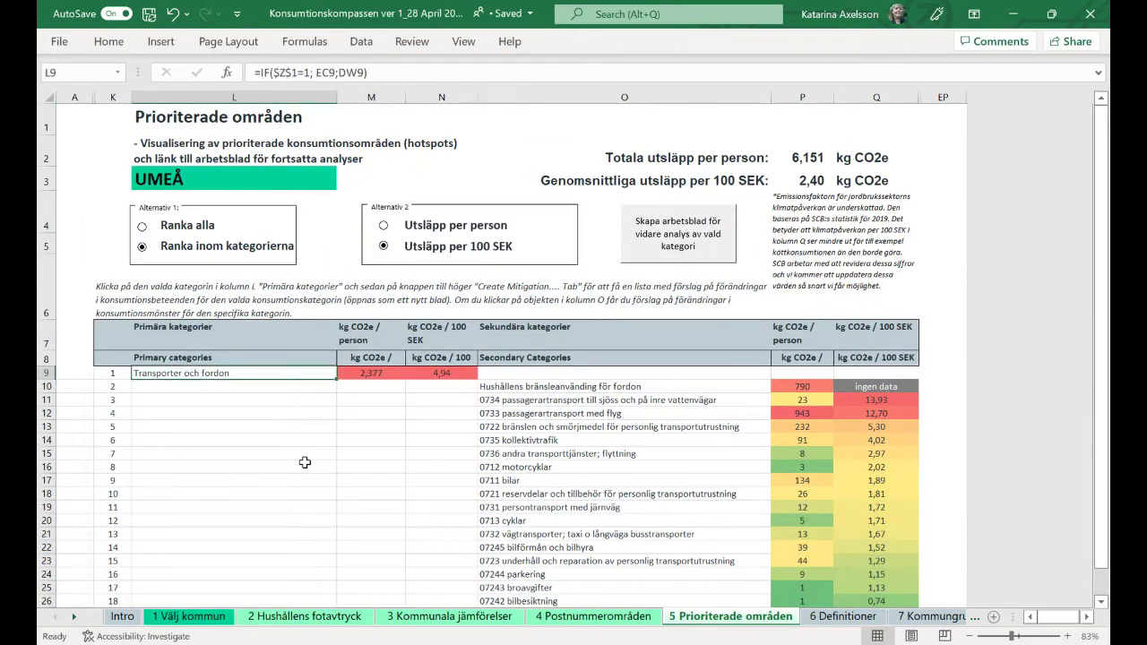
scroll(224, 466, "down", 2)
scroll(260, 480, "up", 3)
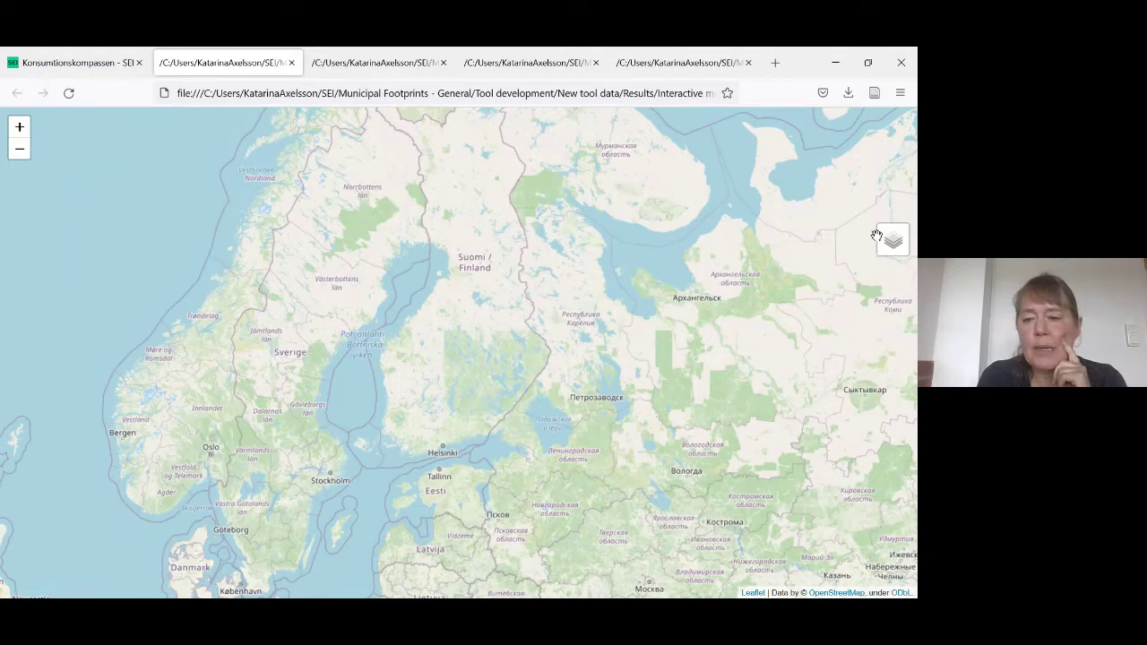
Step: Show the Food layer on the map of Swedish municipalities and inspect per-capita food emissions across the country
mouse_move(880, 235)
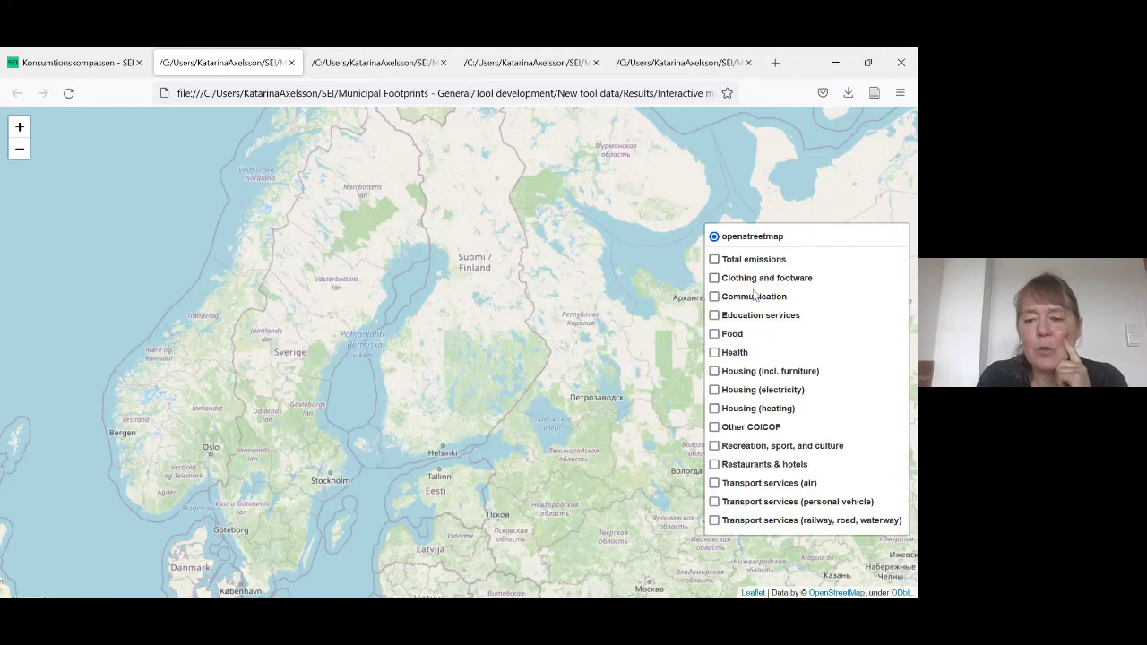
left_click(718, 337)
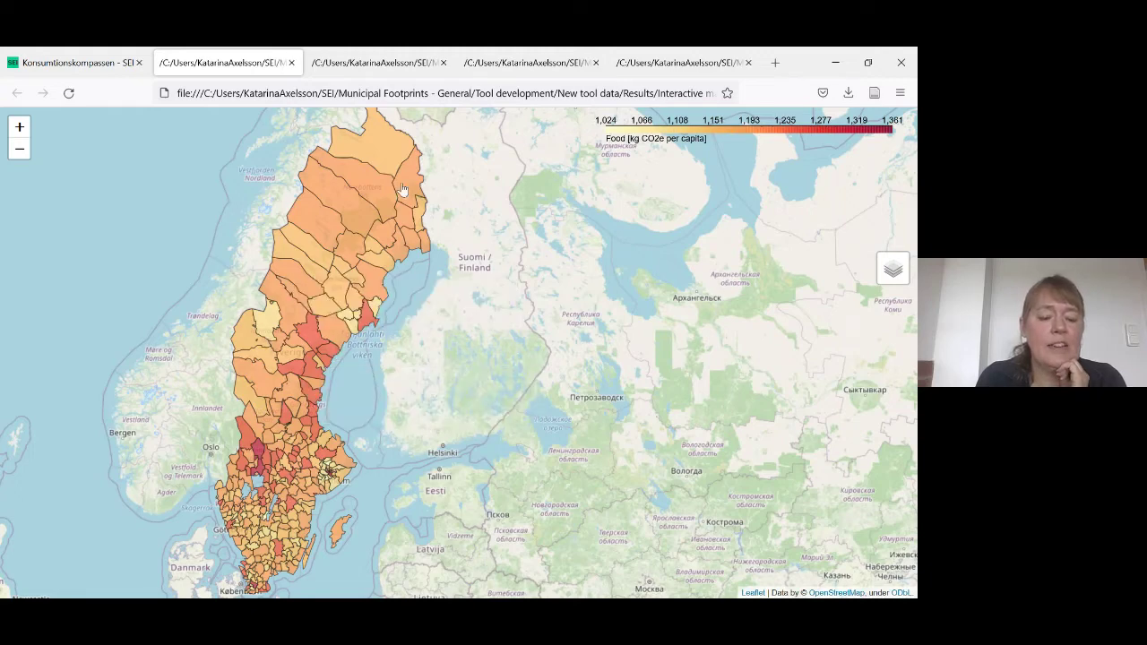
mouse_move(315, 391)
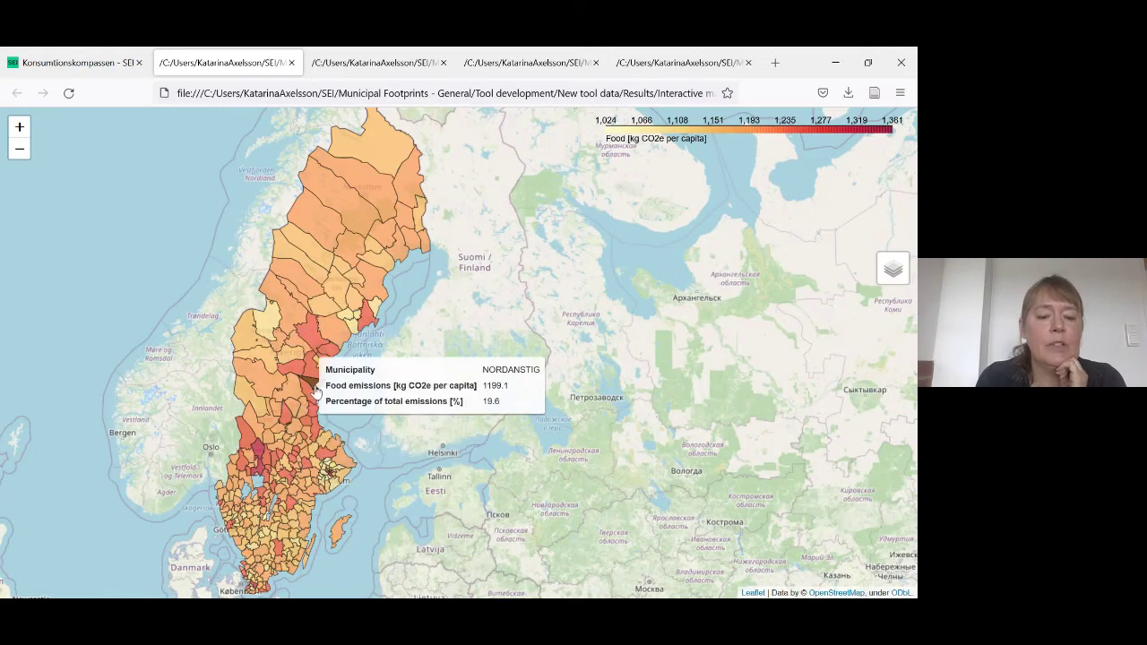
scroll(315, 391, "up", 4)
scroll(310, 388, "down", 2)
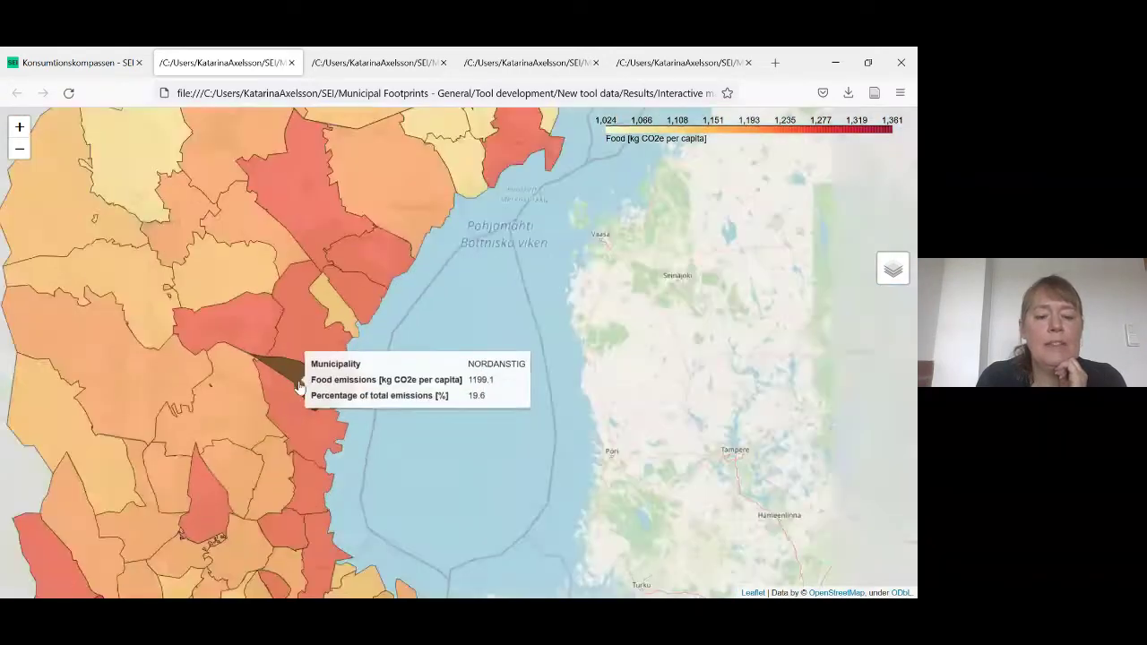
scroll(299, 387, "down", 2)
scroll(485, 369, "down", 2)
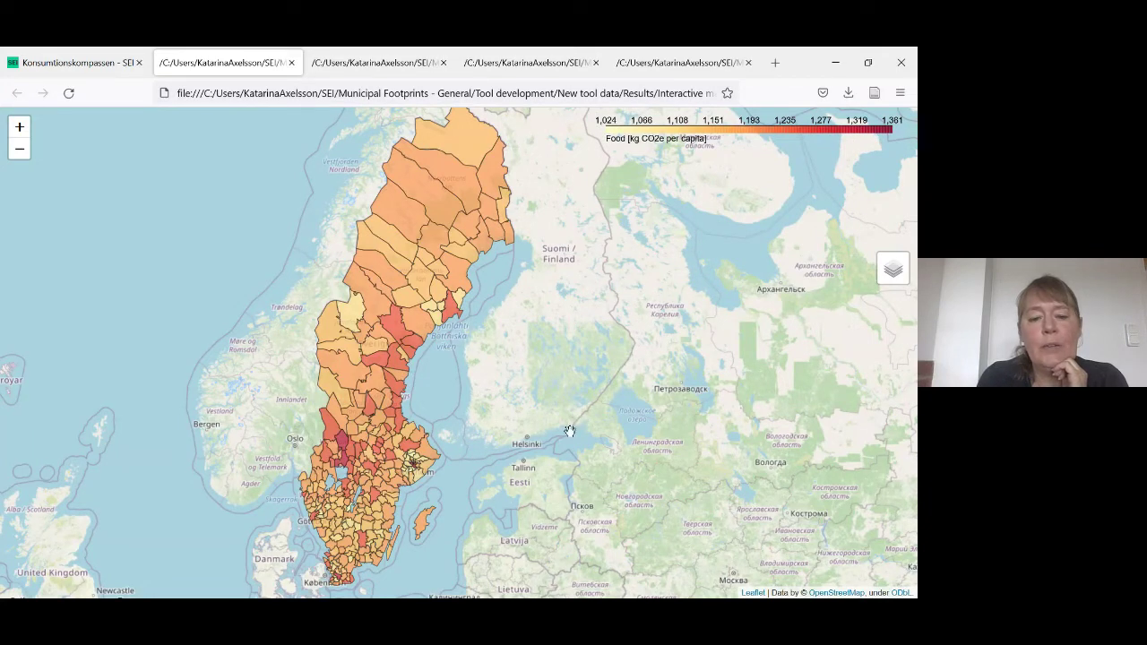
mouse_move(453, 242)
mouse_move(400, 206)
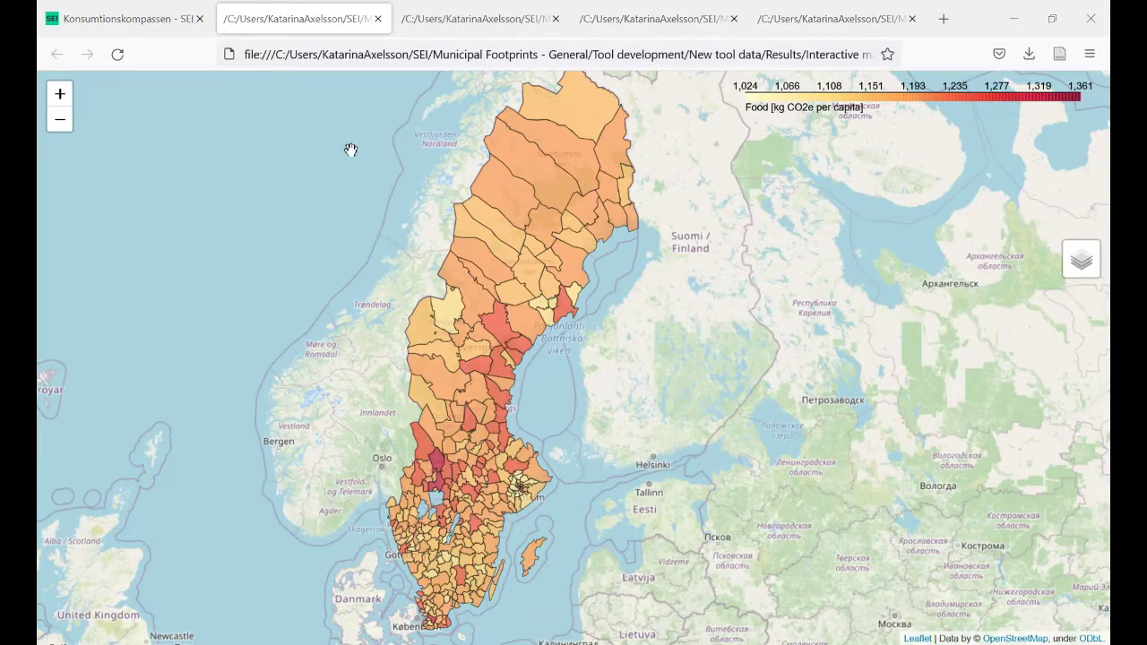
Step: Open the county-level map of Sweden and show its Total emissions layer
left_click(478, 26)
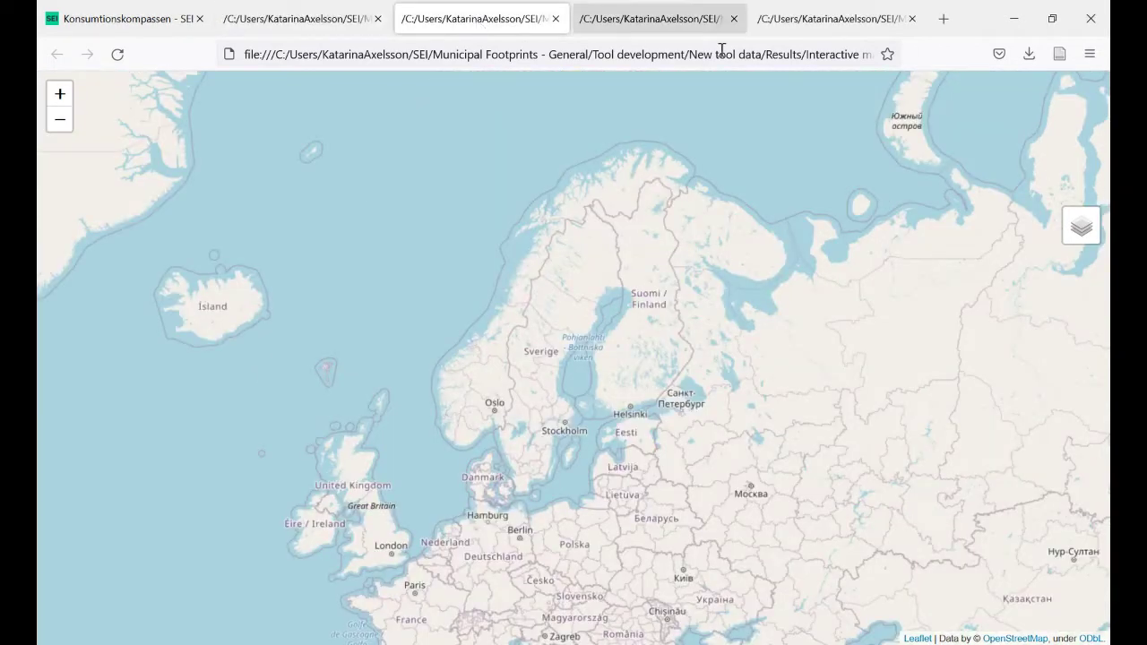
mouse_move(1091, 237)
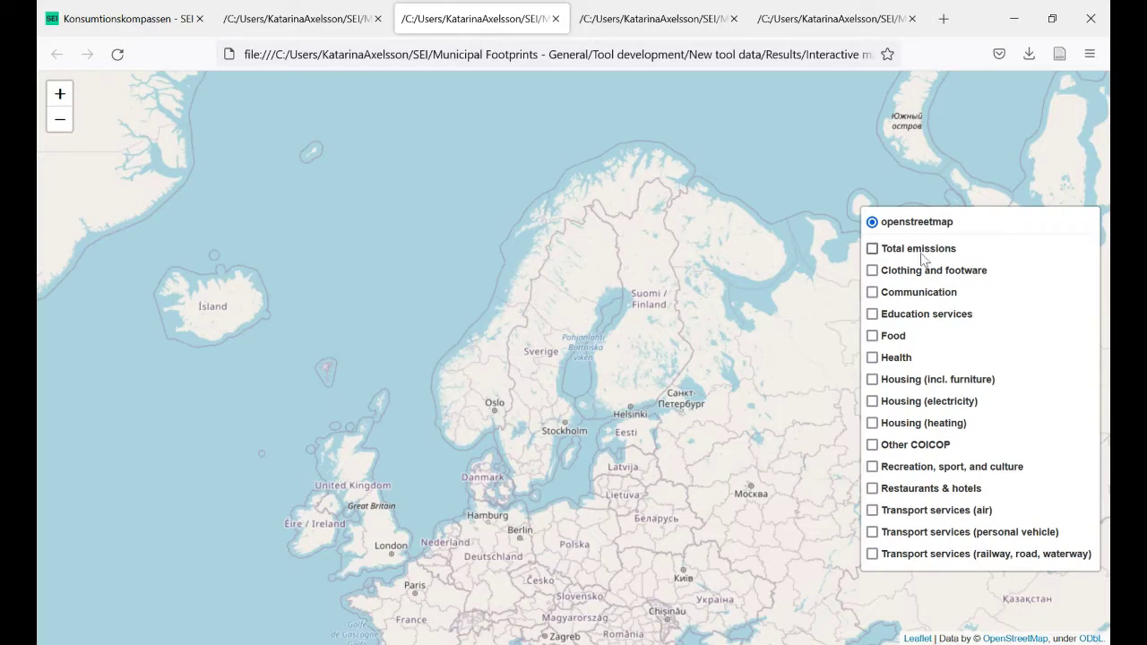
left_click(872, 249)
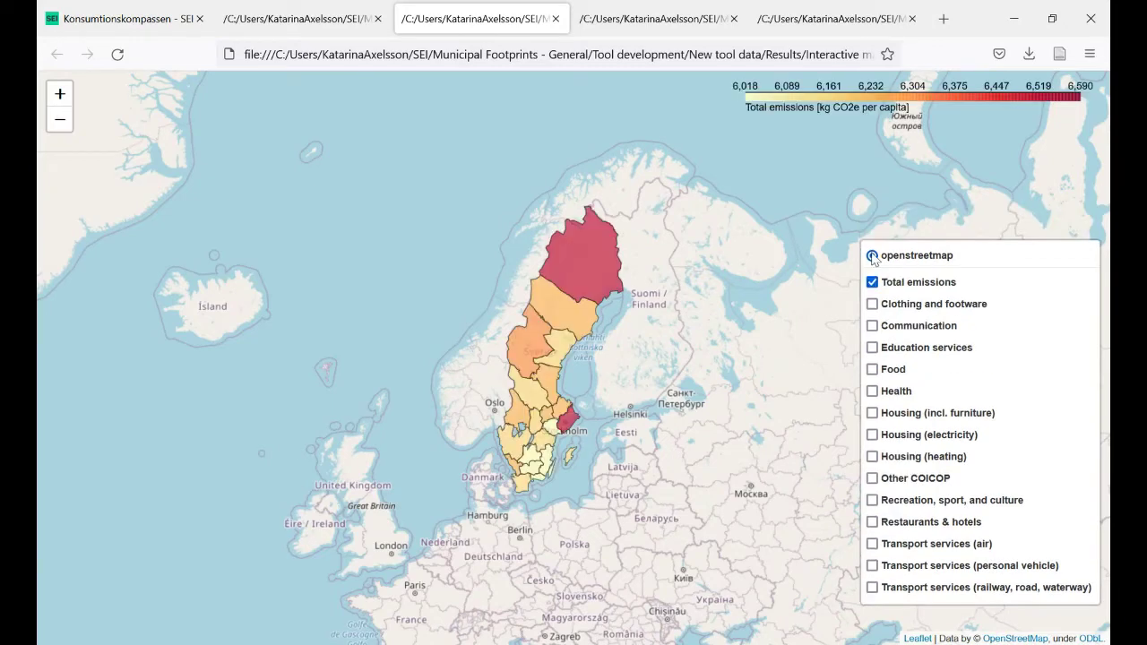
scroll(742, 251, "up", 1)
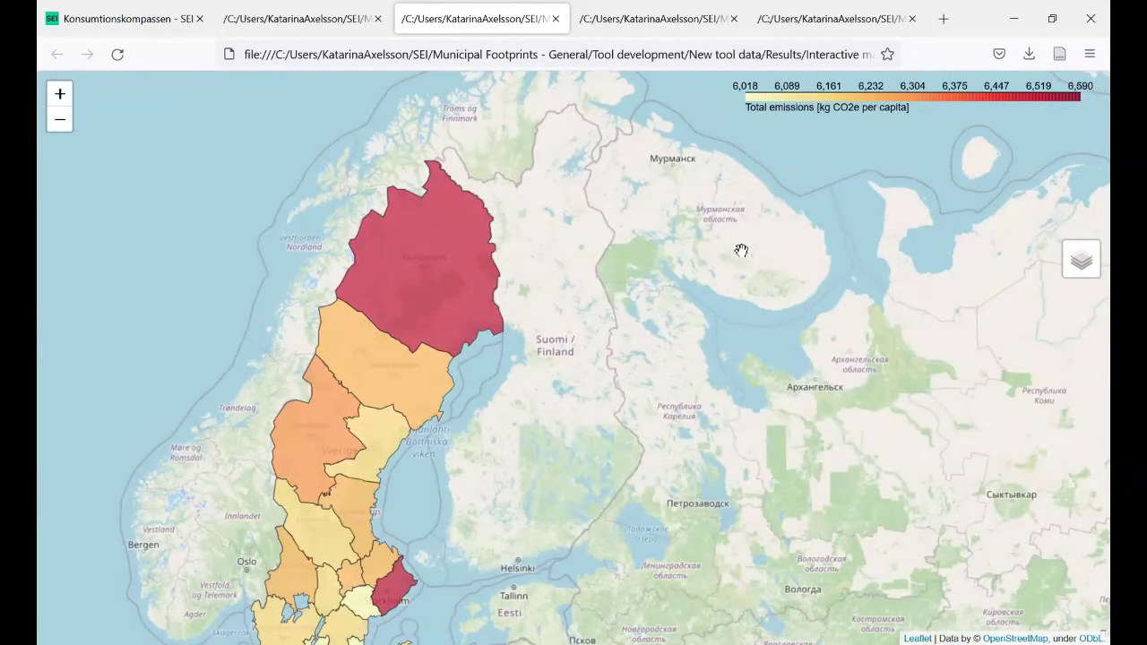
scroll(741, 251, "down", 1)
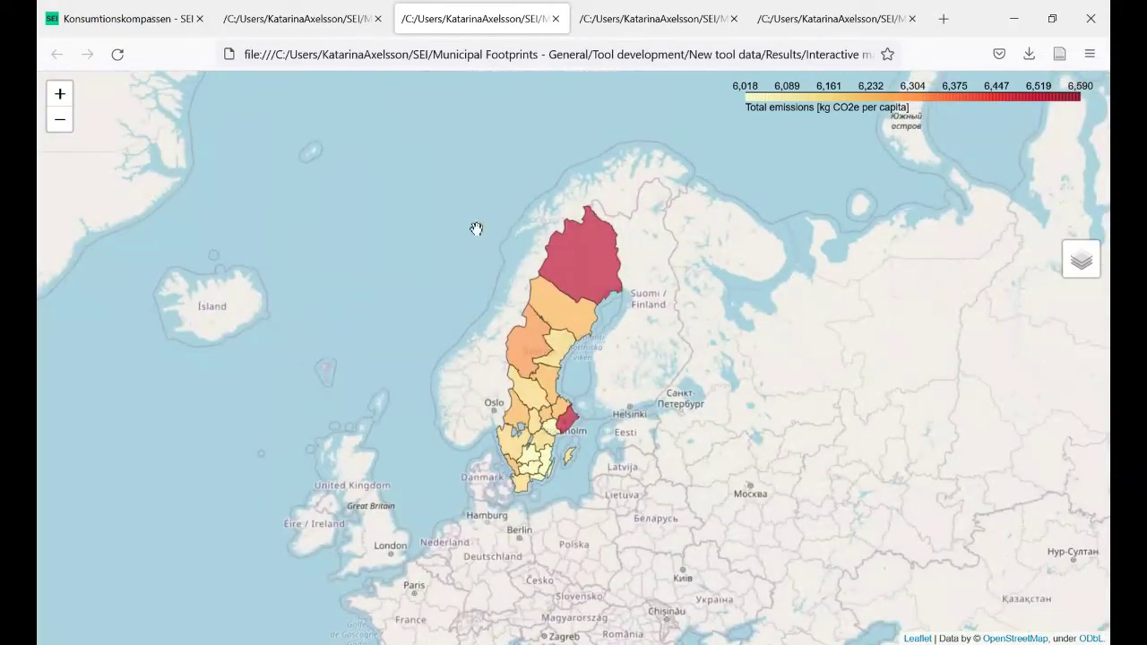
left_click_drag(389, 197, 328, 157)
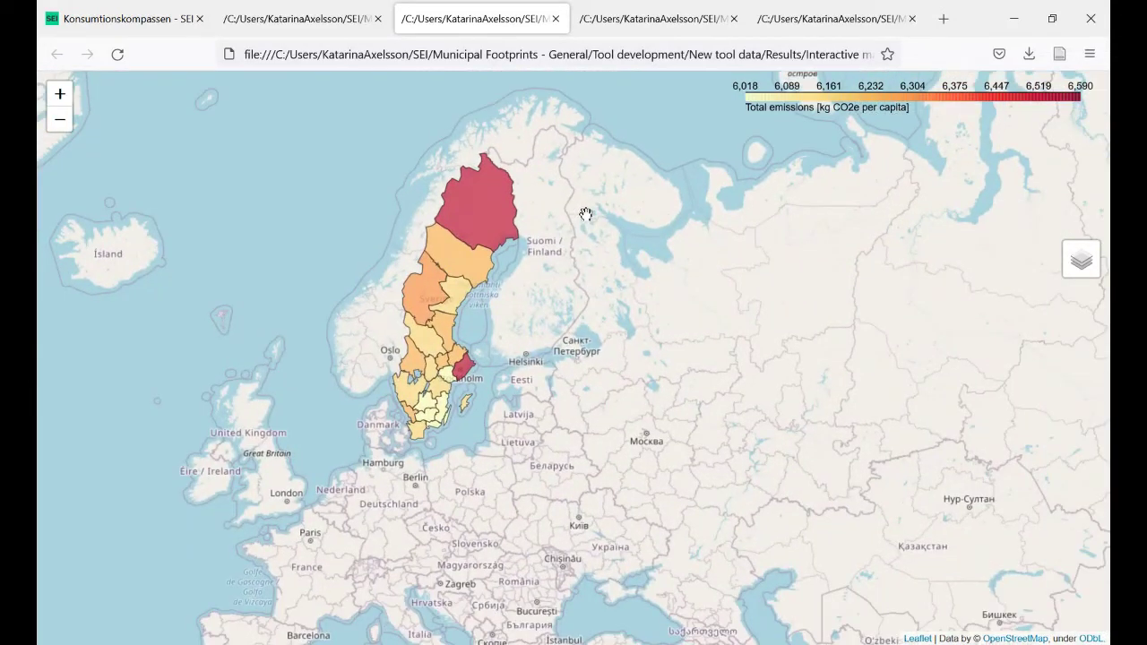
Step: Add the Transport services (personal vehicle) layer to the county map and look over the regional differences
mouse_move(1085, 278)
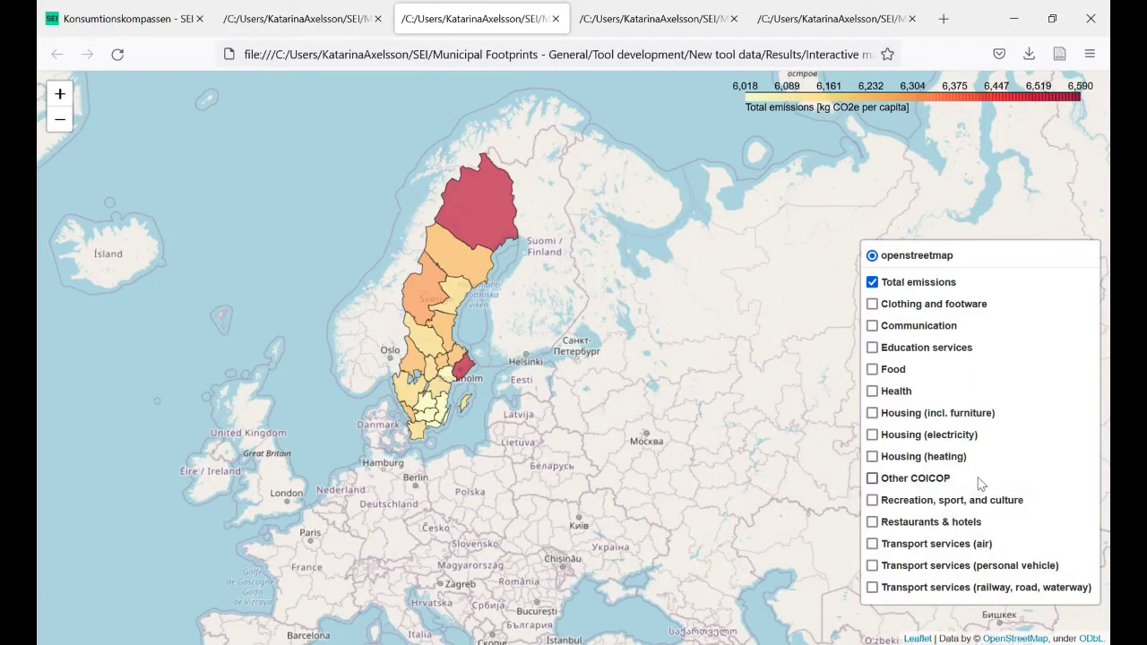
left_click(871, 565)
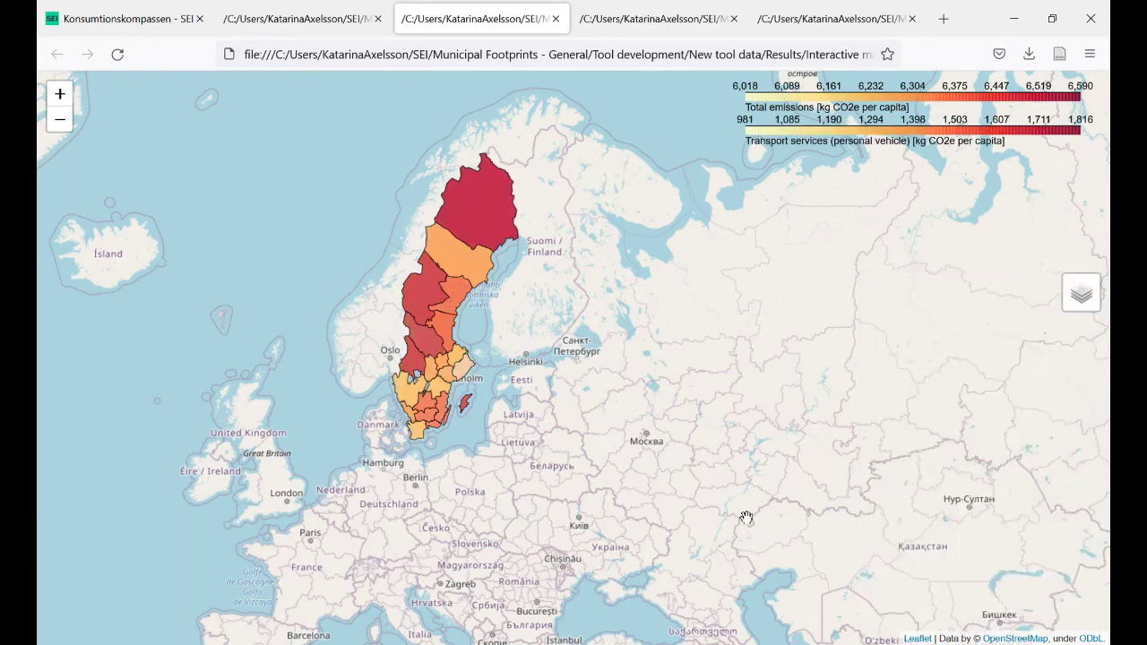
mouse_move(414, 331)
scroll(448, 422, "up", 3)
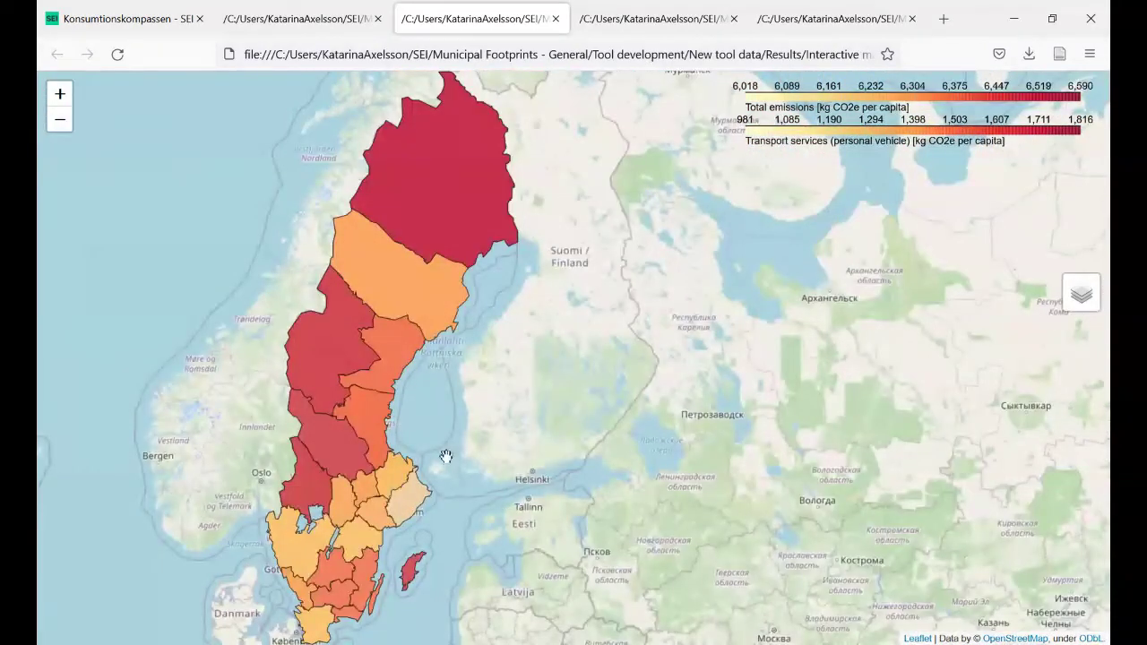
Step: Add the Clothing and footware and Housing (heating) layers to the county map and compare the counties
mouse_move(1078, 292)
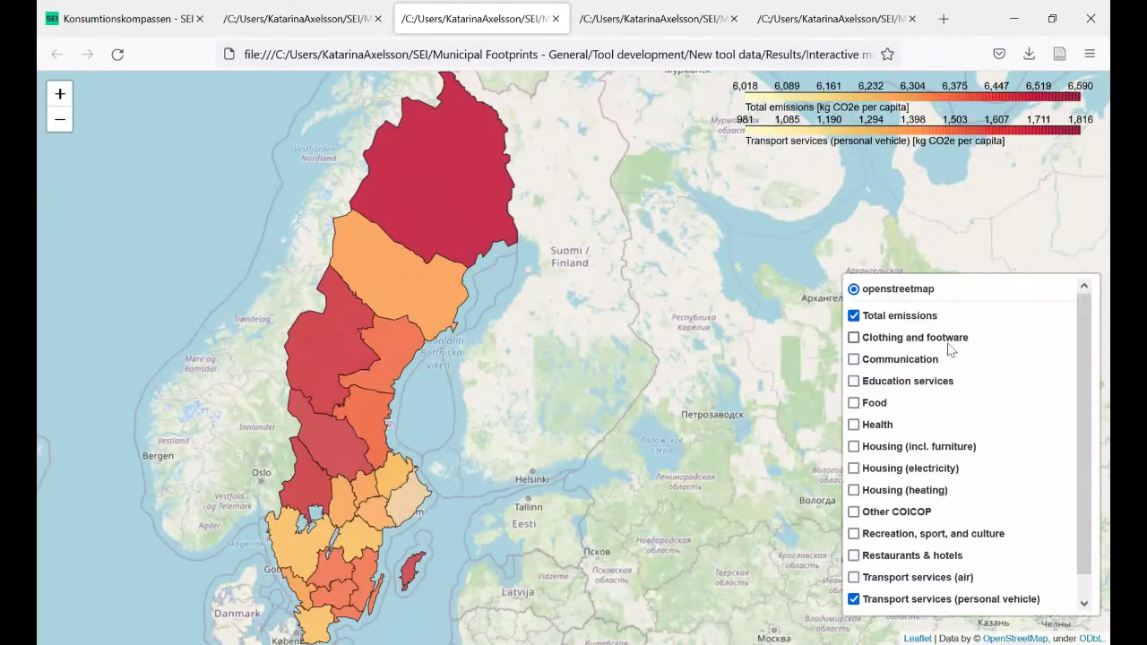
left_click(853, 338)
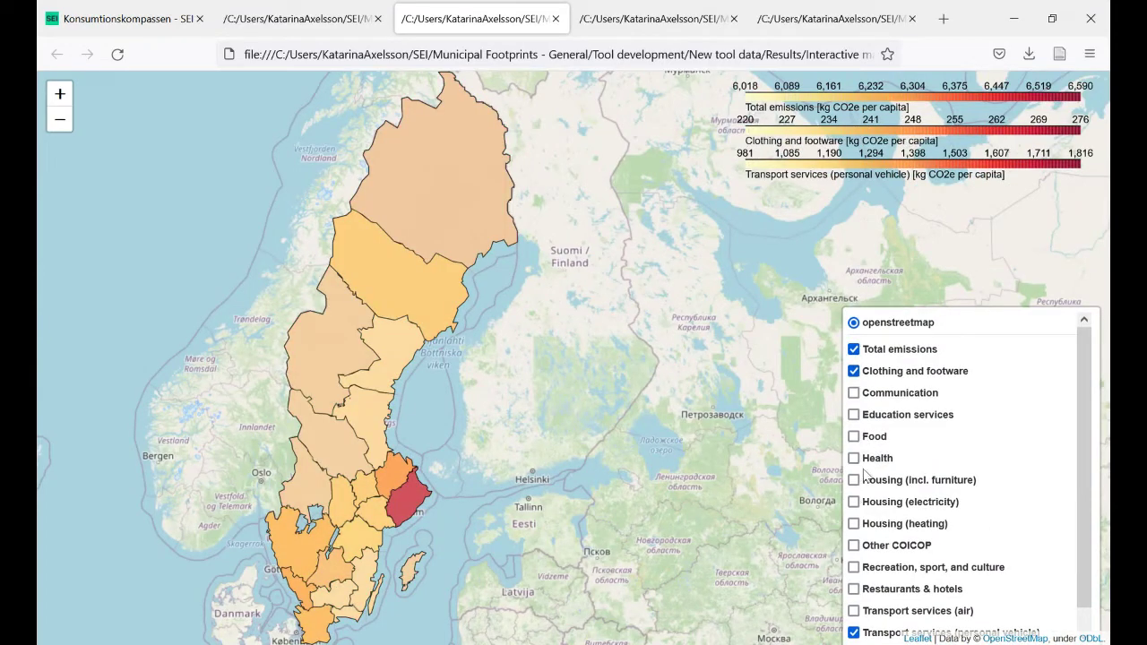
left_click(853, 524)
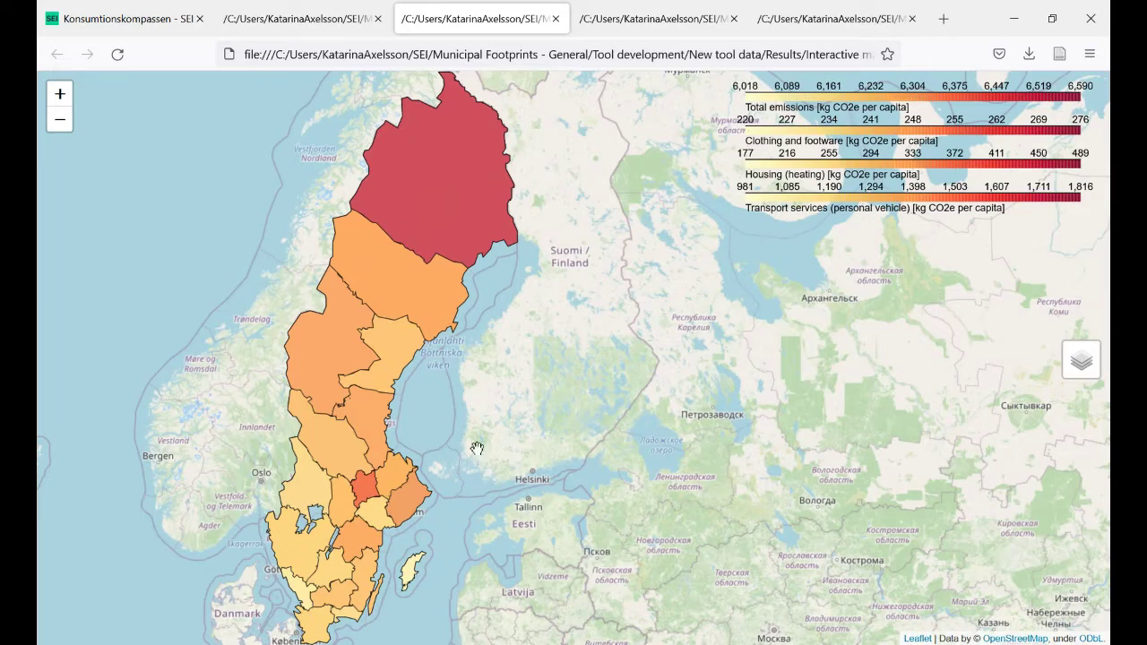
mouse_move(487, 186)
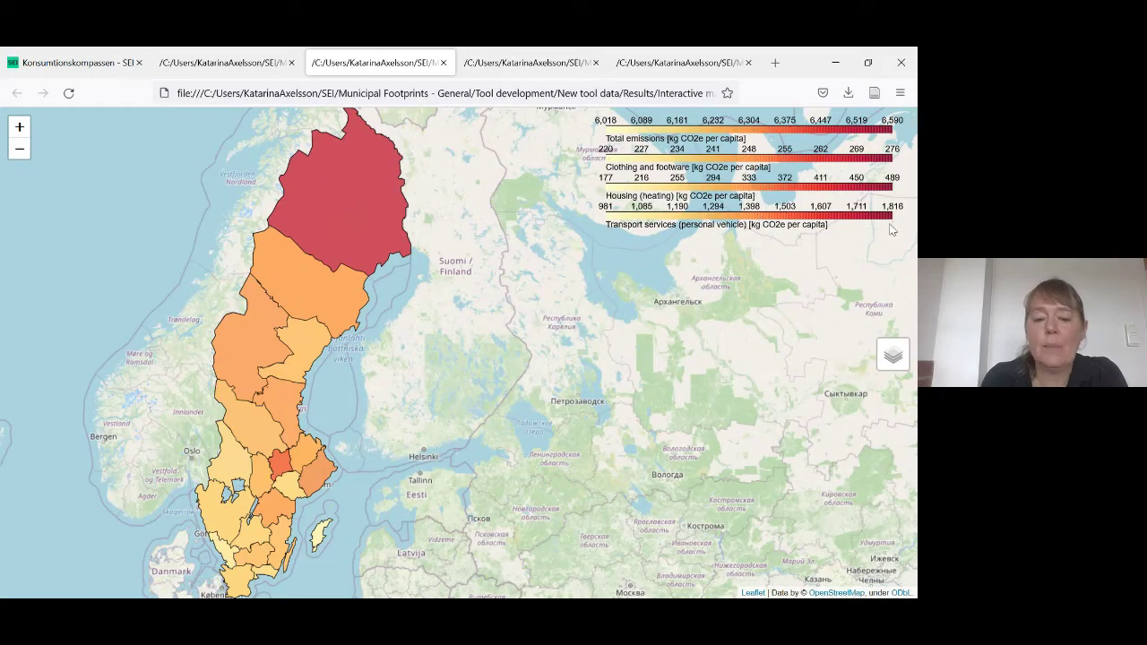
scroll(694, 301, "down", 1)
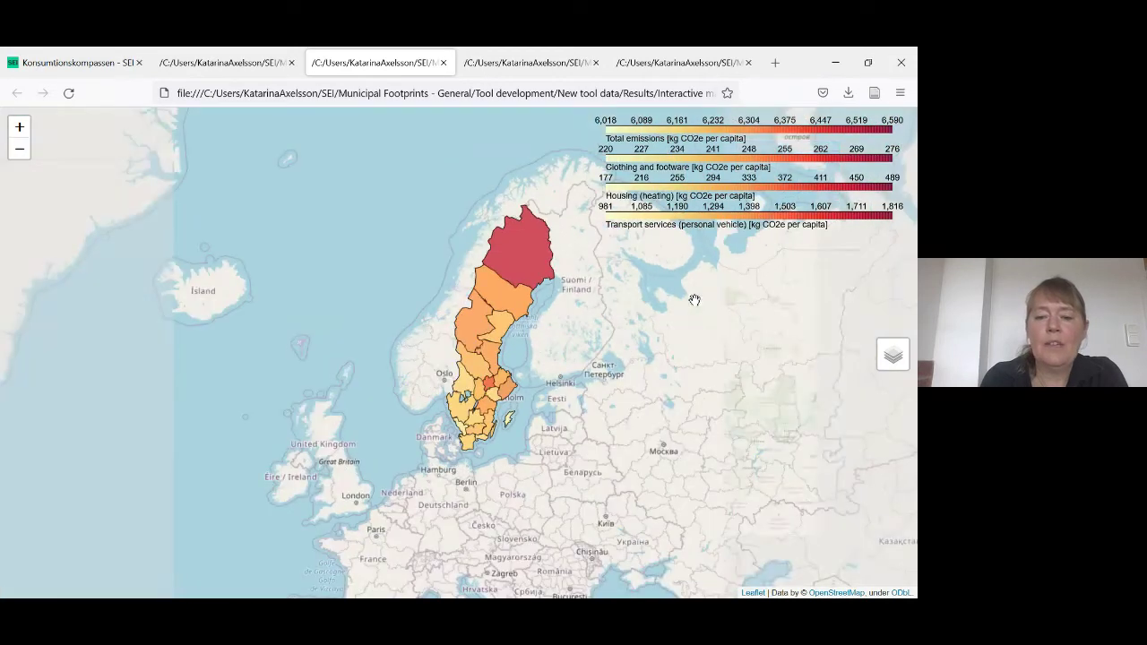
scroll(631, 303, "up", 1)
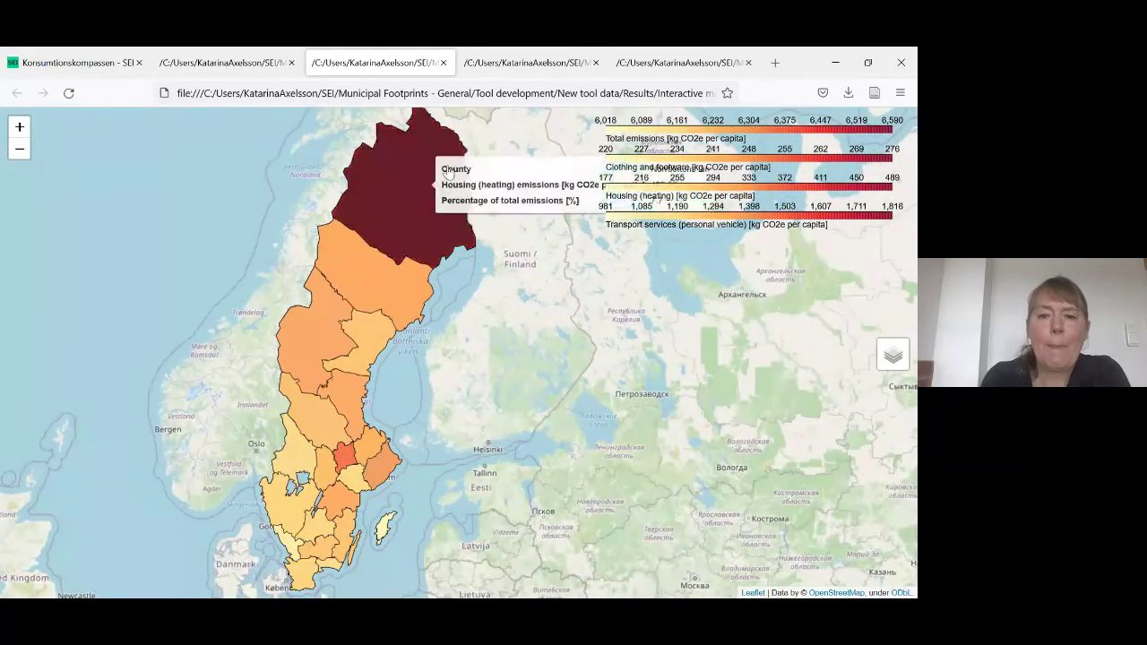
Step: Open the Kalmar postcode map and show its Total emissions layer across the whole municipality
left_click(513, 70)
mouse_move(908, 240)
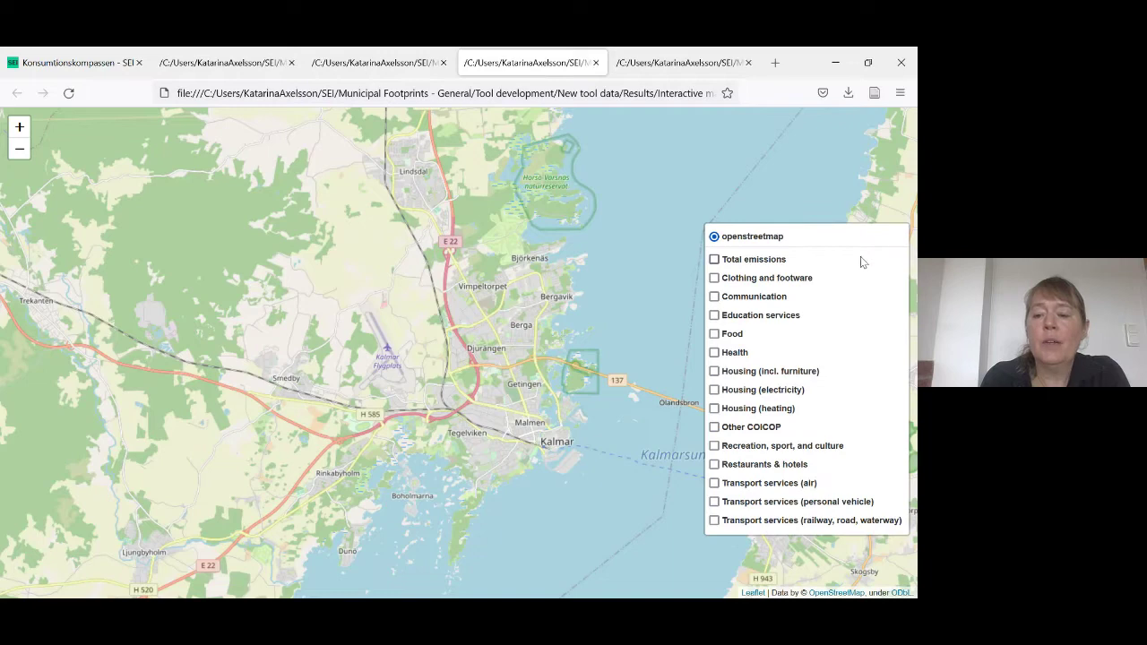
left_click(716, 261)
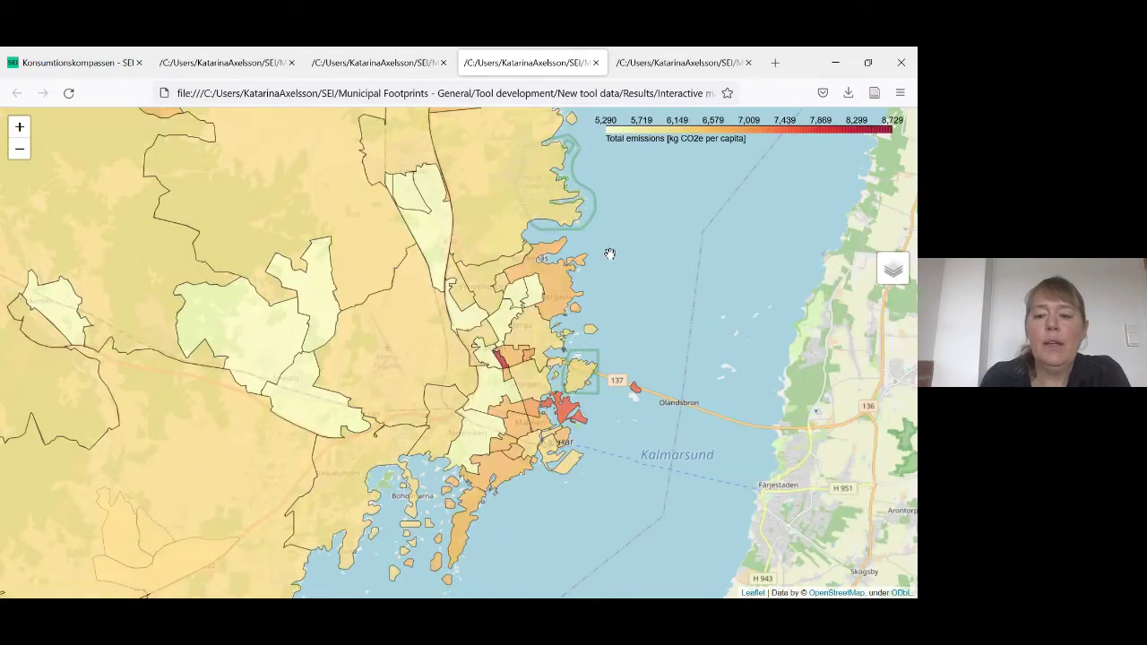
scroll(609, 254, "down", 2)
scroll(617, 245, "up", 1)
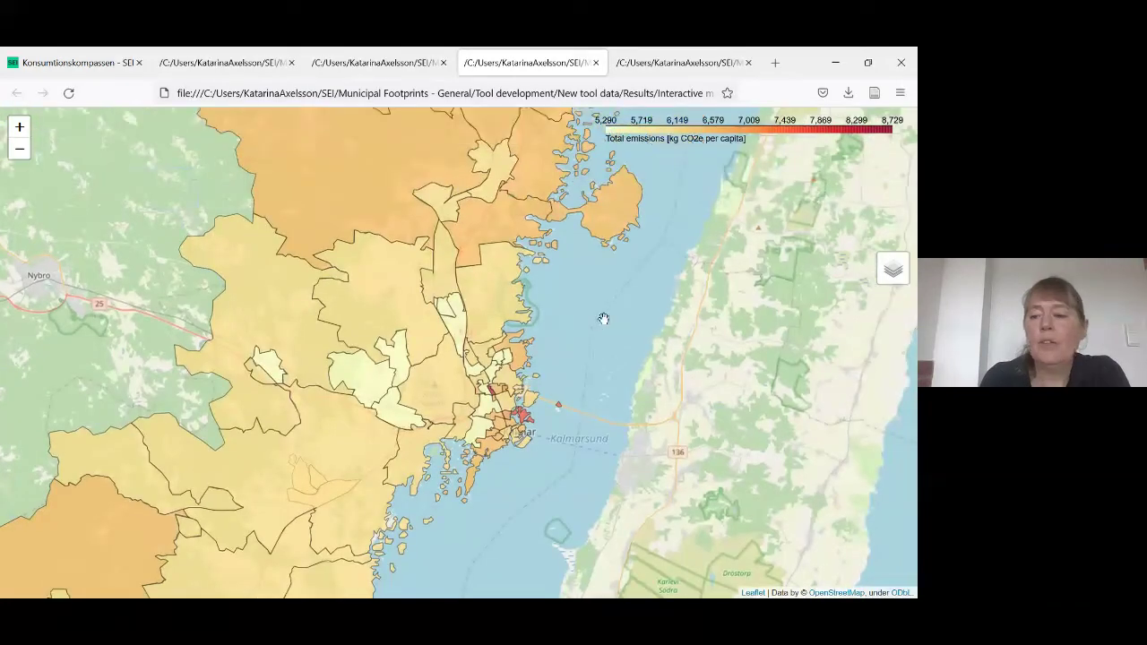
Step: Add the Transport services (air) layer to the Kalmar map and examine air travel emissions in the coastal postcodes
mouse_move(894, 274)
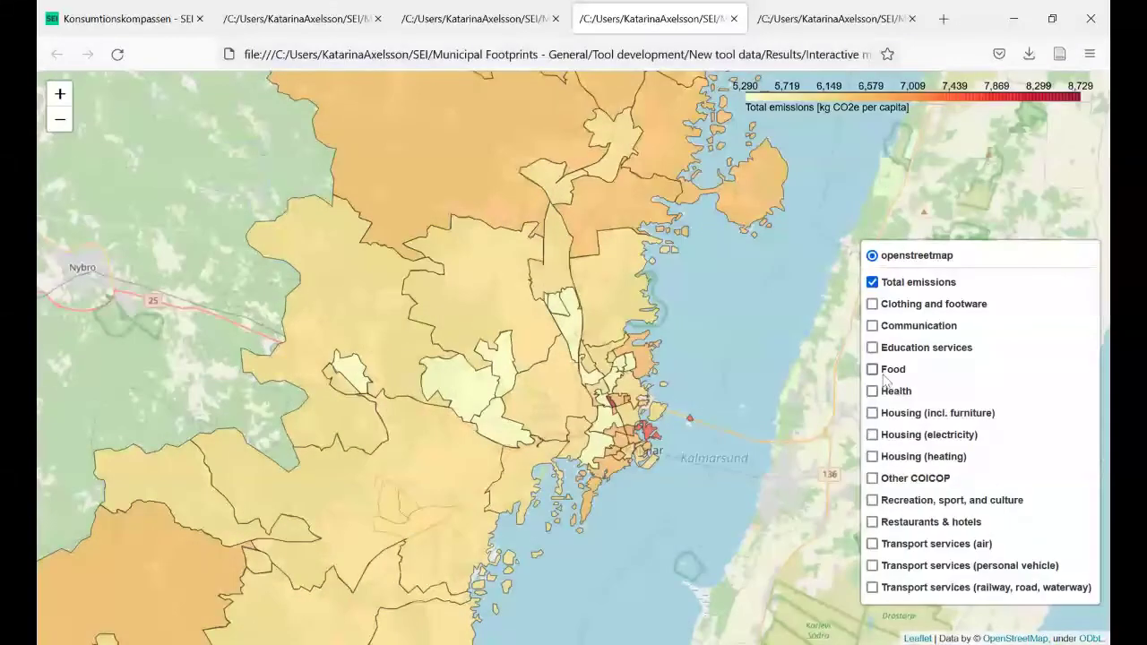
left_click(872, 543)
mouse_move(577, 320)
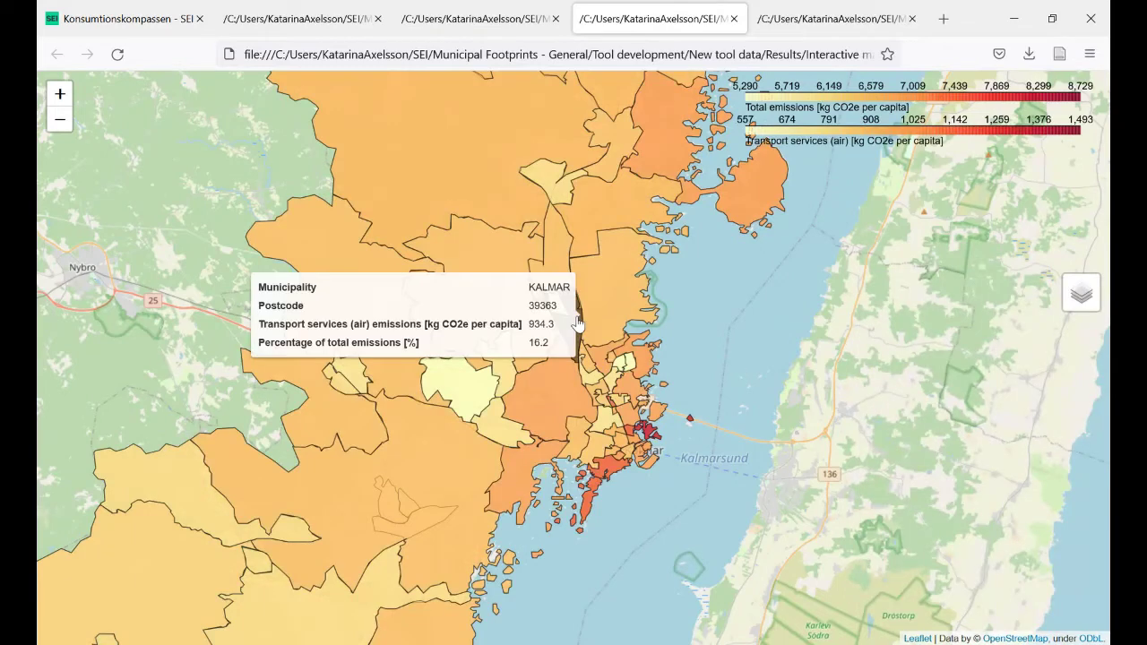
left_click_drag(578, 321, 399, 218)
scroll(465, 343, "up", 1)
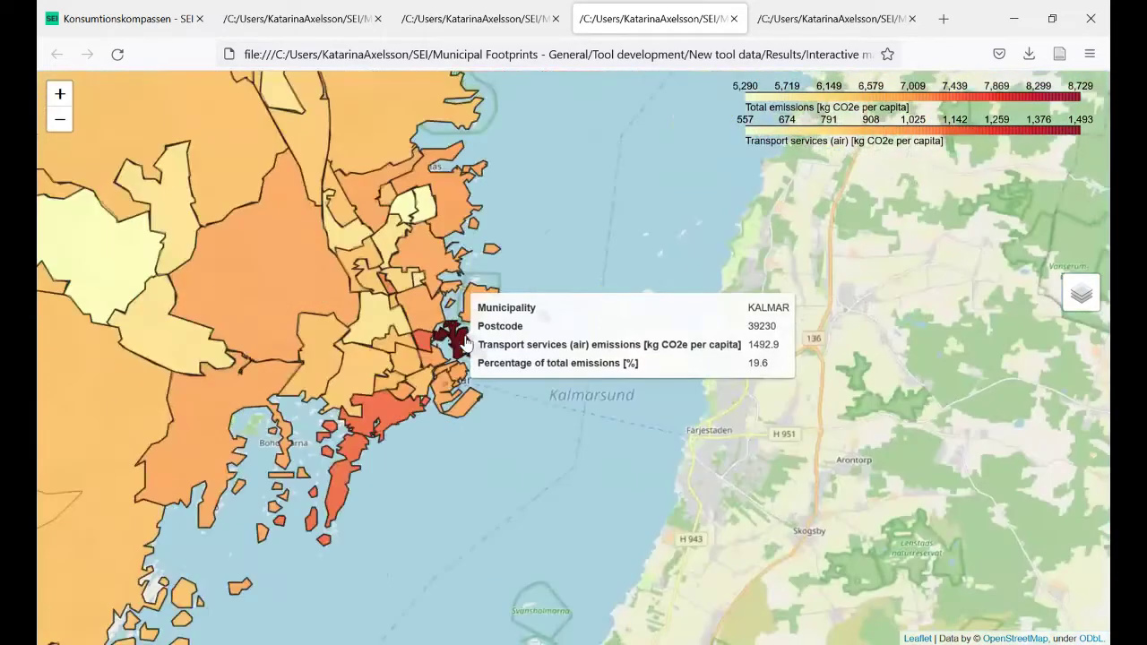
scroll(464, 343, "up", 2)
left_click_drag(704, 261, 940, 185)
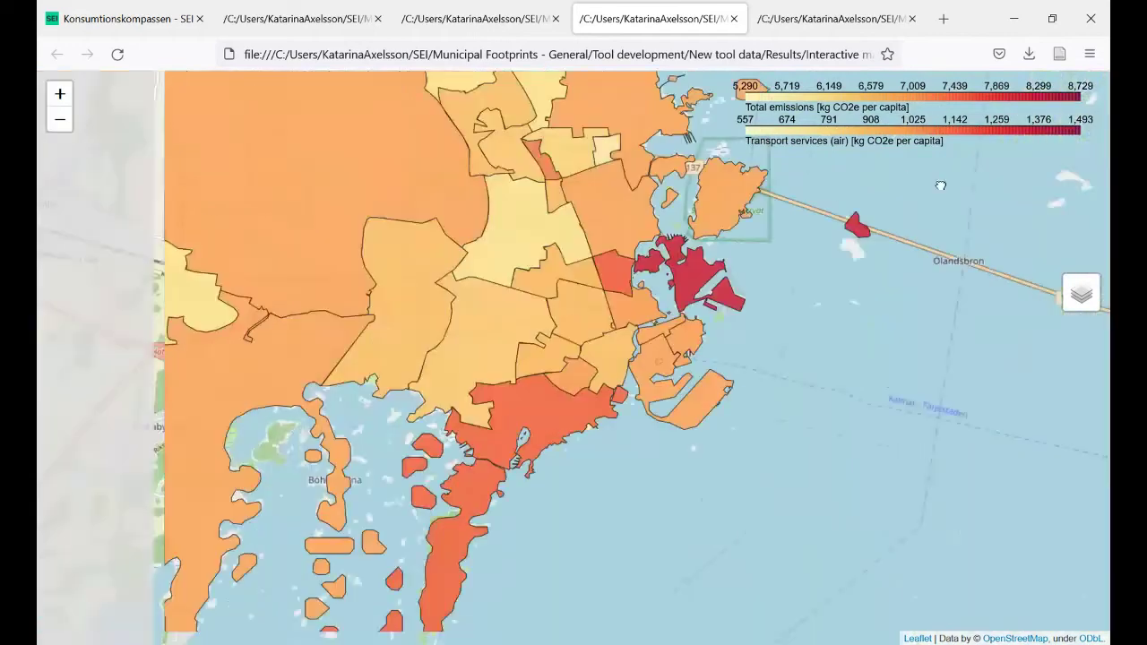
scroll(618, 363, "up", 1)
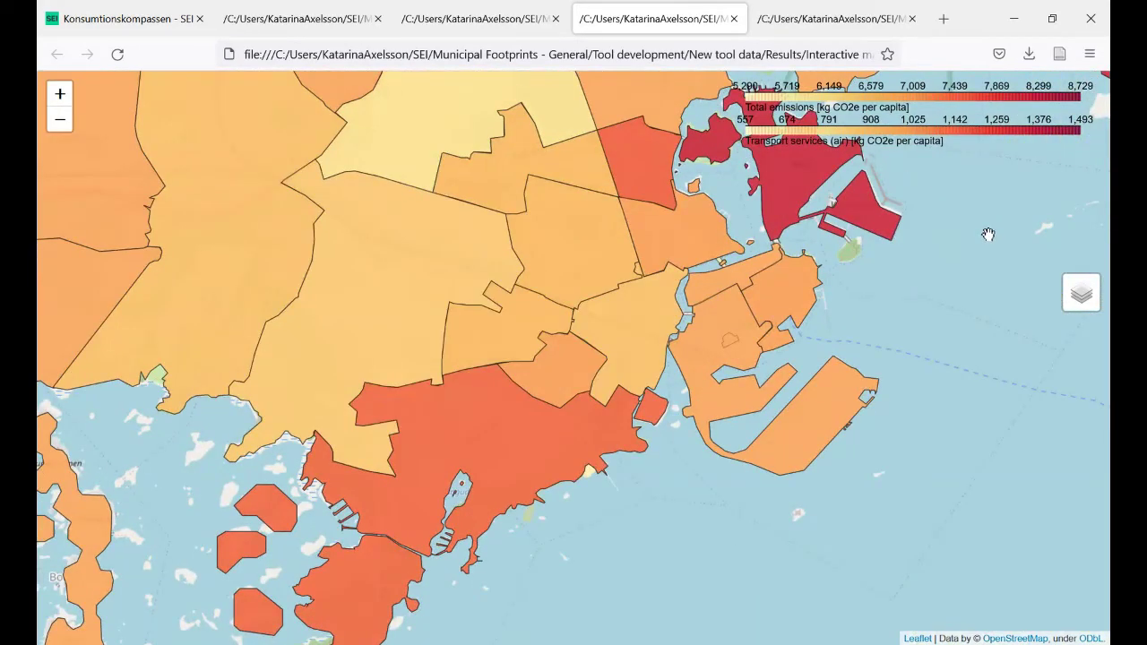
left_click_drag(987, 235, 739, 336)
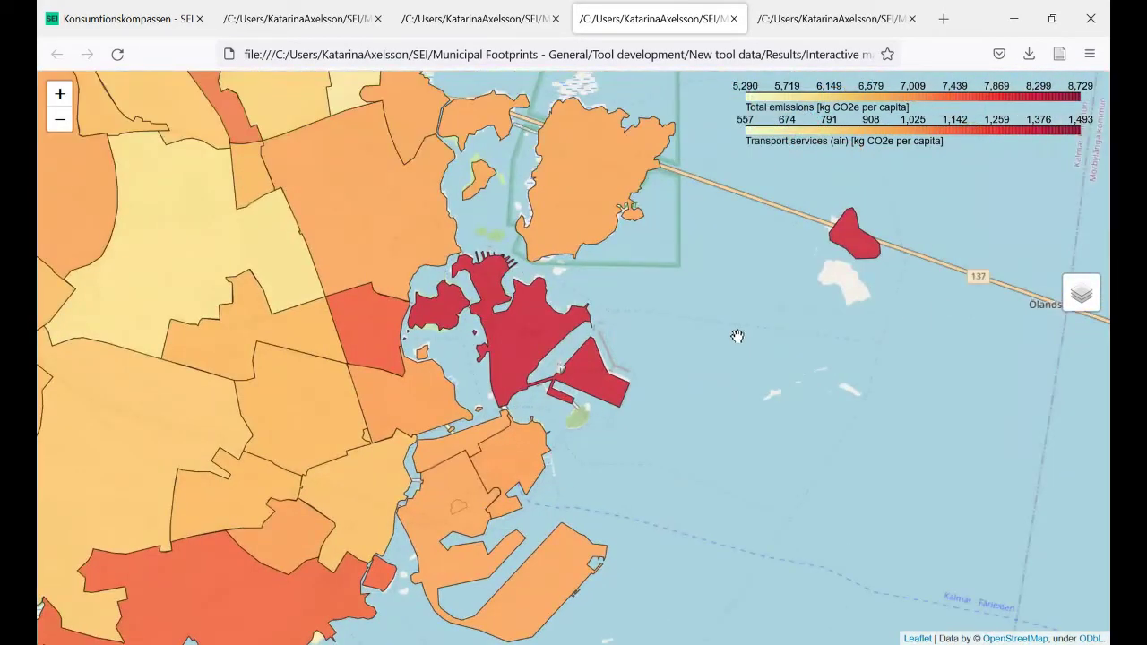
scroll(633, 351, "down", 3)
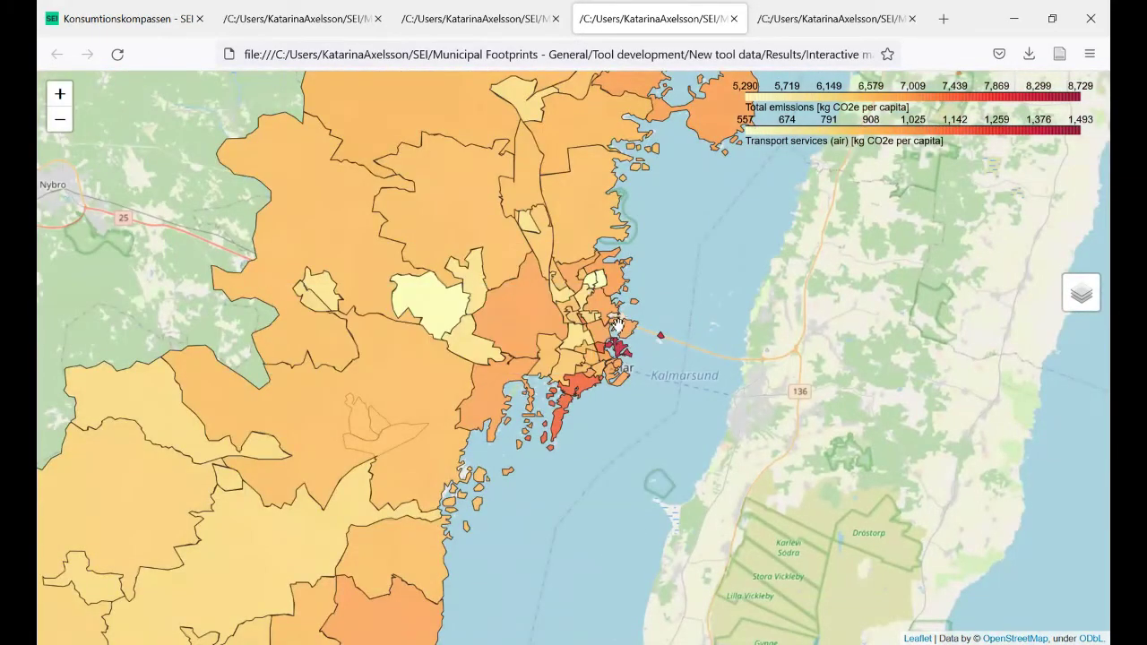
Step: Add the Food layer to the Kalmar postcode map
mouse_move(491, 333)
scroll(679, 328, "up", 1)
mouse_move(1105, 312)
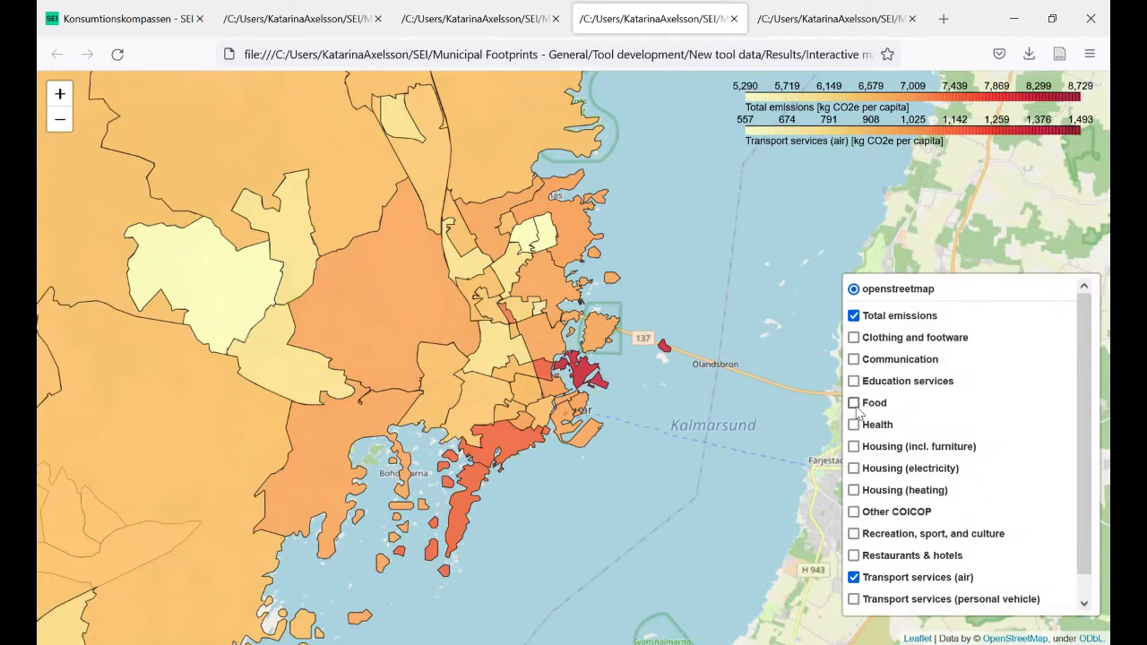
left_click(854, 403)
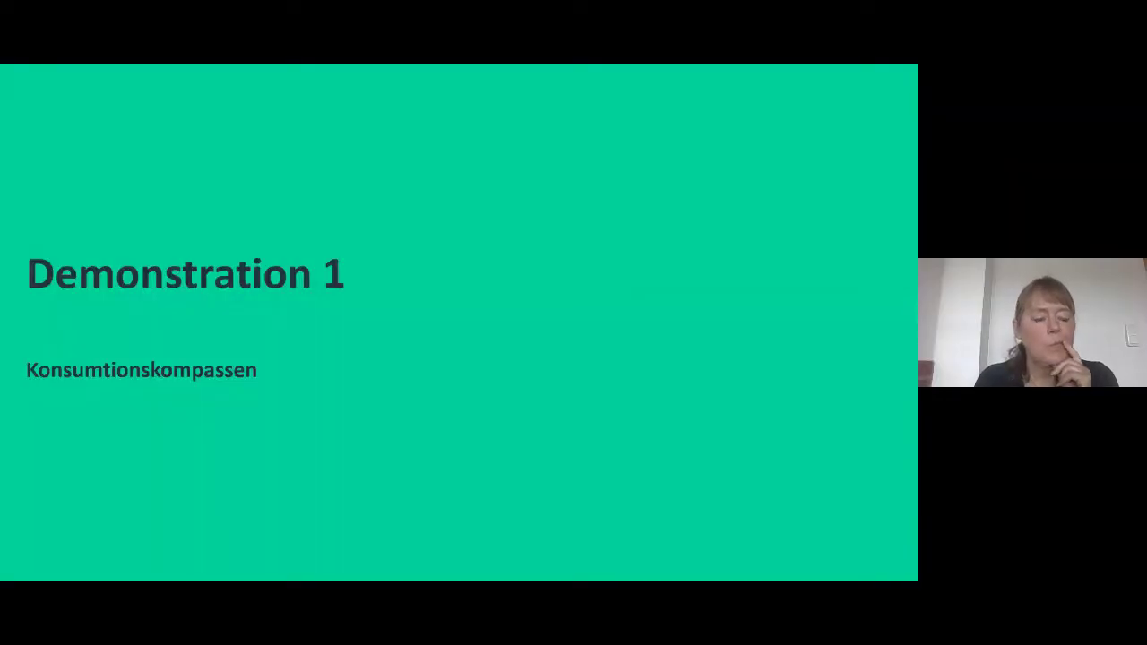
key("Right")
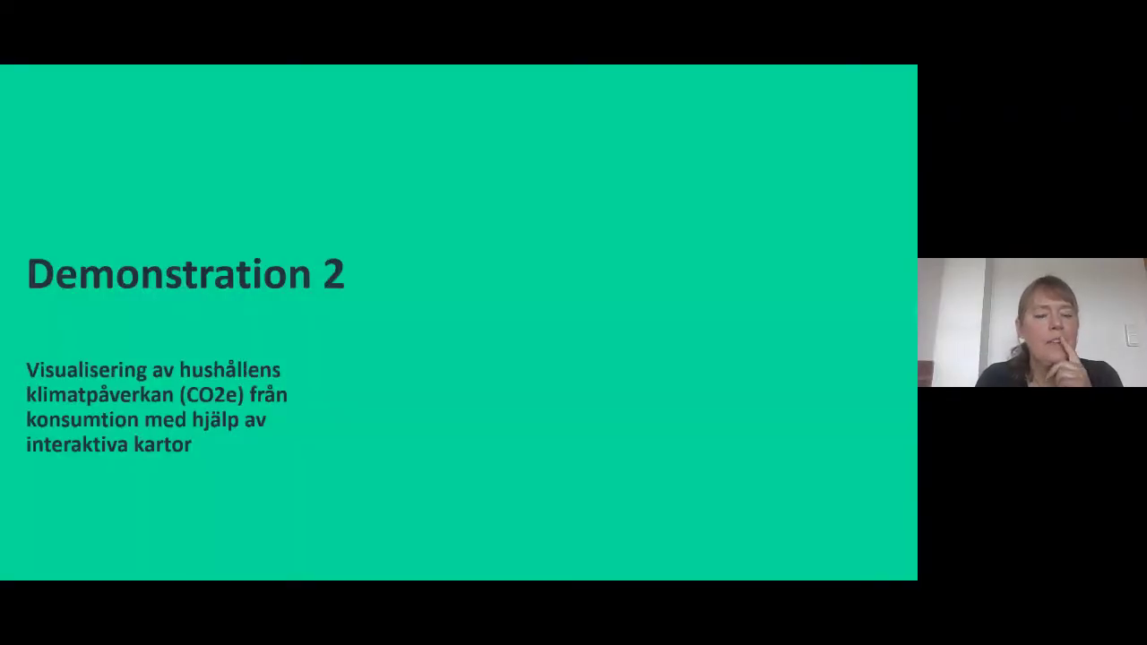
key("Right")
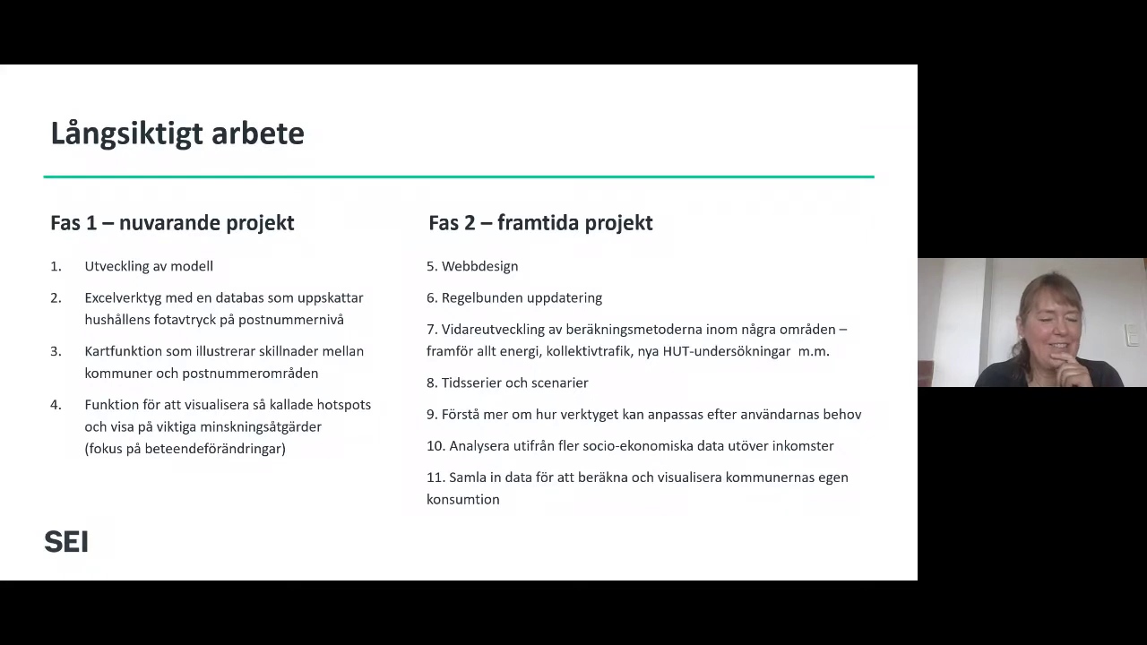